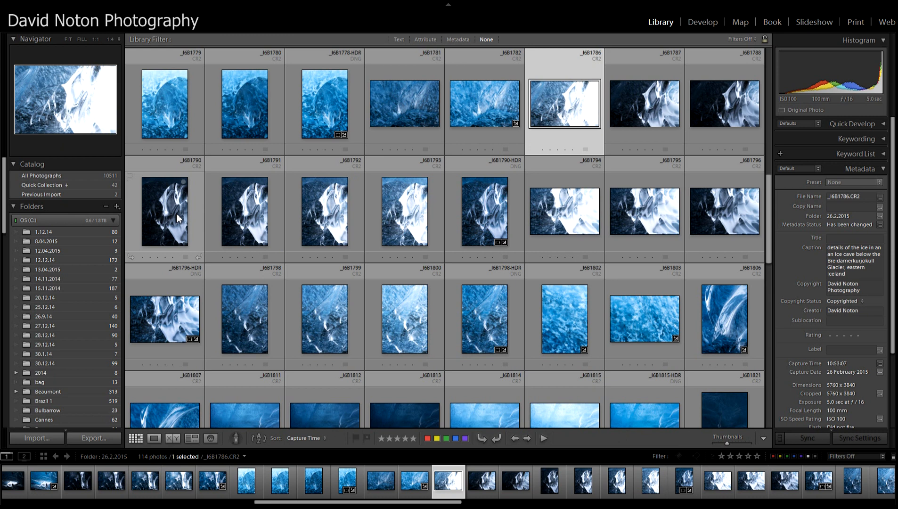
- View the ice cave exposures _I6B1788, _I6B1787 and _I6B1786 one after another at large size
left_click(730, 118)
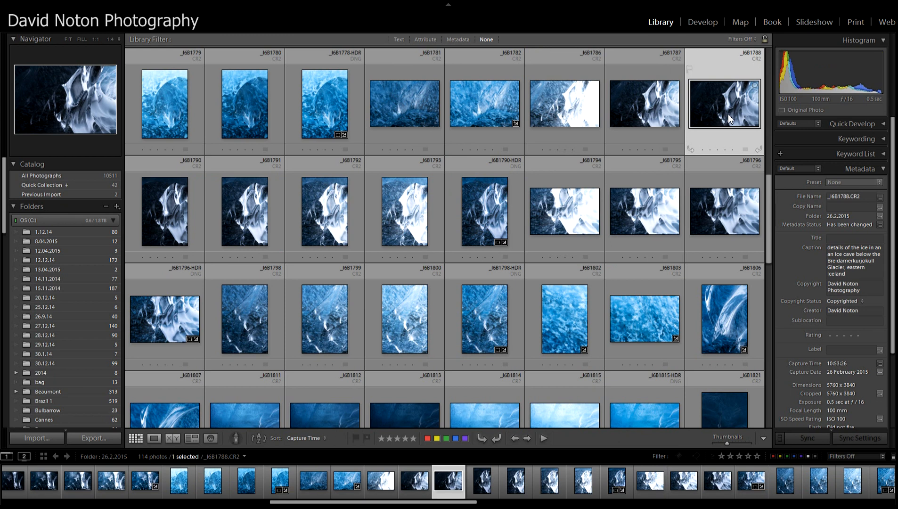
double_click(729, 115)
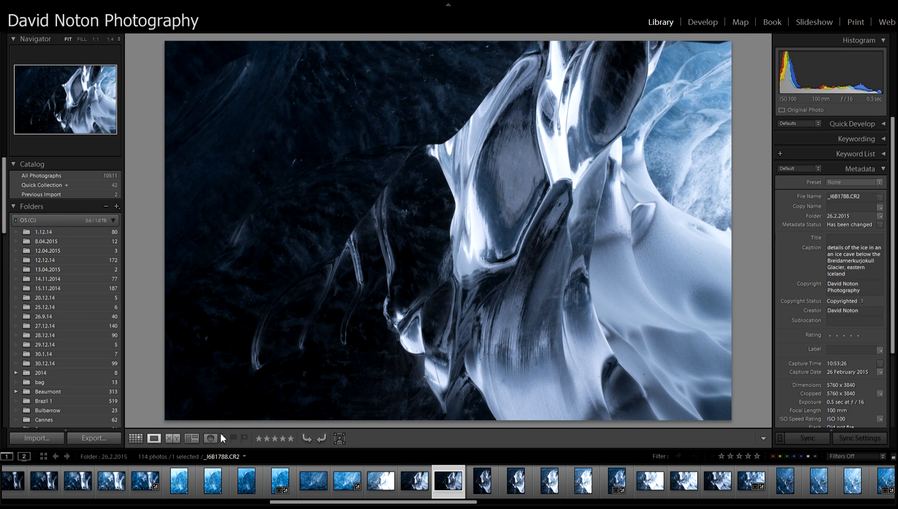
left_click(414, 484)
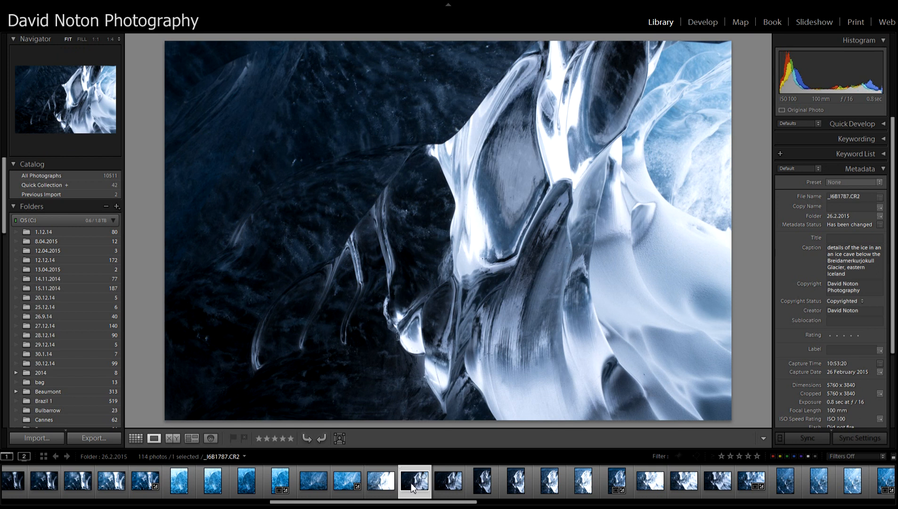
left_click(375, 482)
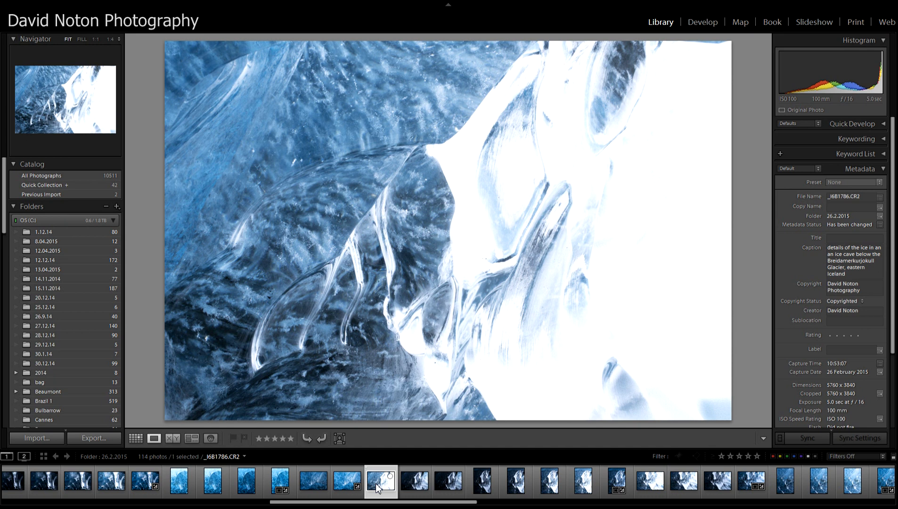
- Compare _I6B1796-HDR.dng with source frames _I6B1796 and _I6B1795, and remove that existing HDR file
left_click(750, 481)
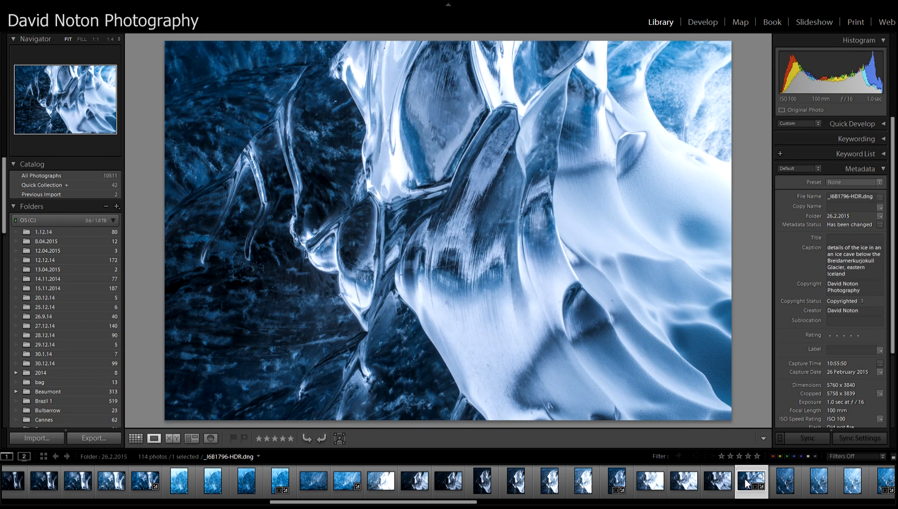
left_click(720, 483)
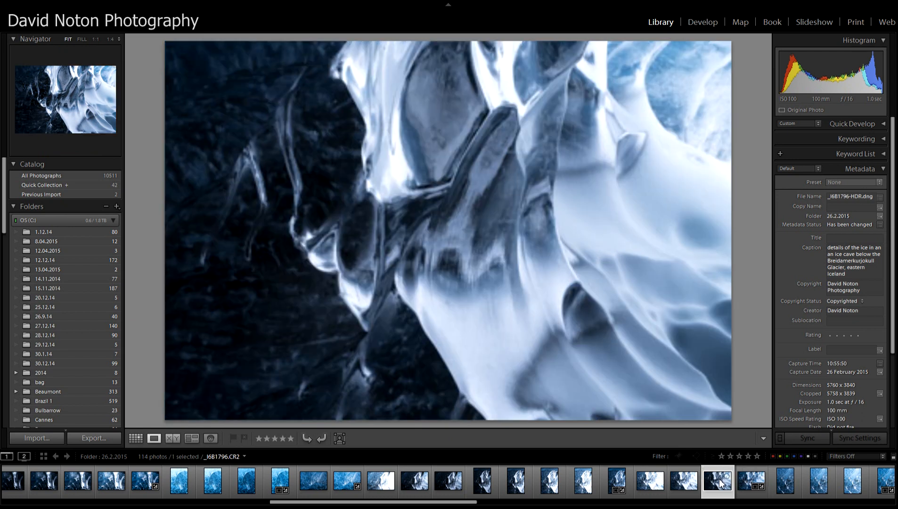
left_click(688, 482)
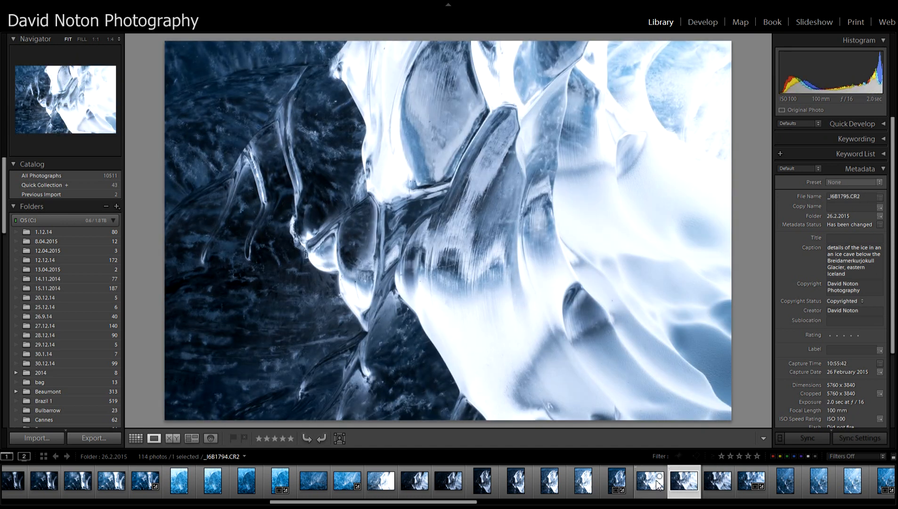
left_click(758, 484)
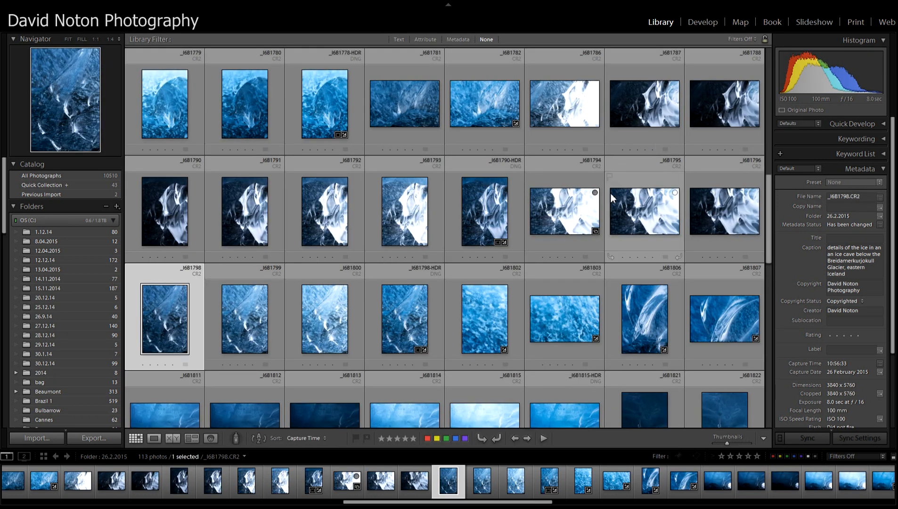
- View the bracketed frames _I6B1794, _I6B1795 and _I6B1796 in sequence at large size
left_click(569, 213)
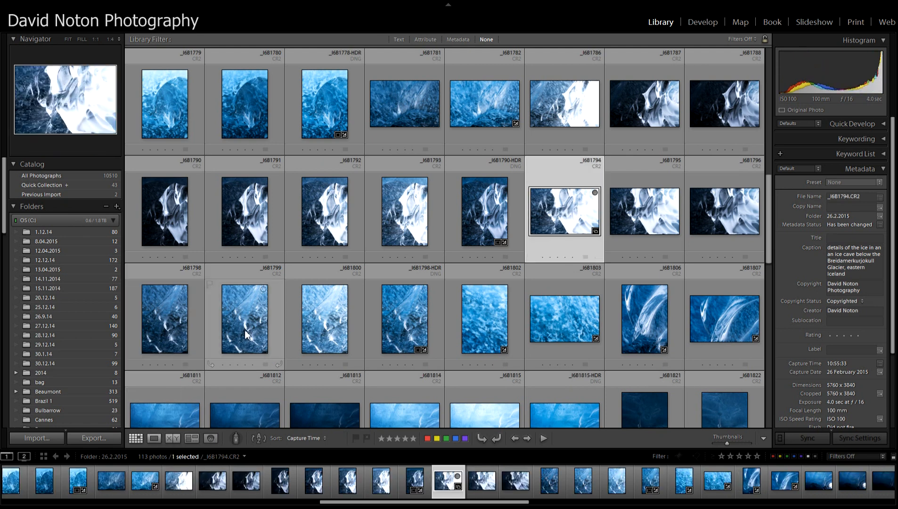
double_click(575, 222)
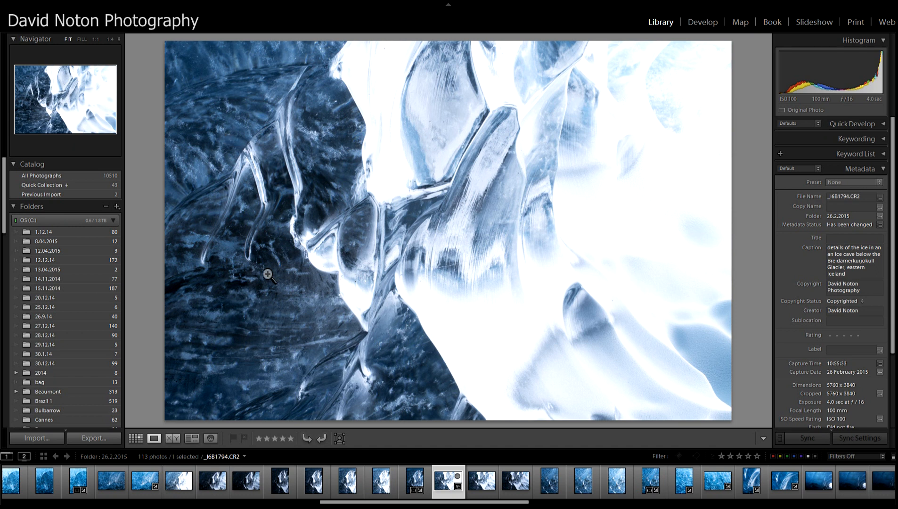
left_click(488, 484)
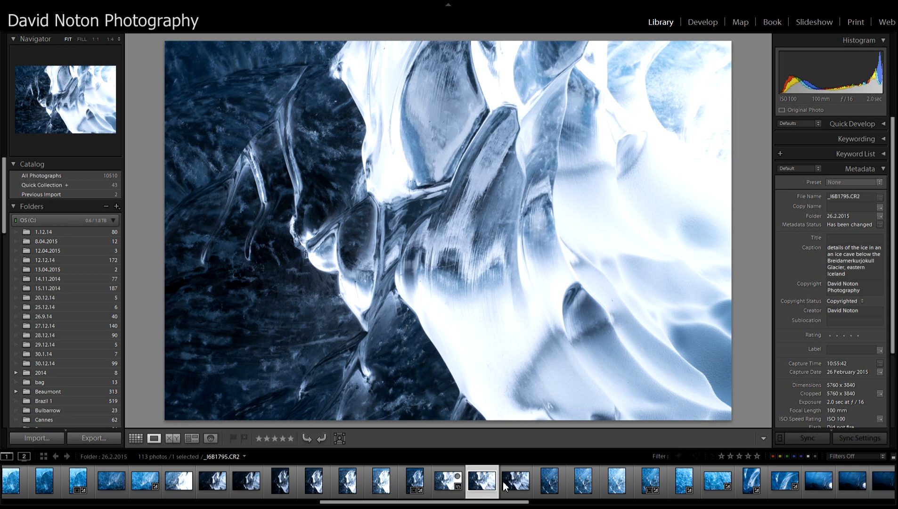
left_click(526, 484)
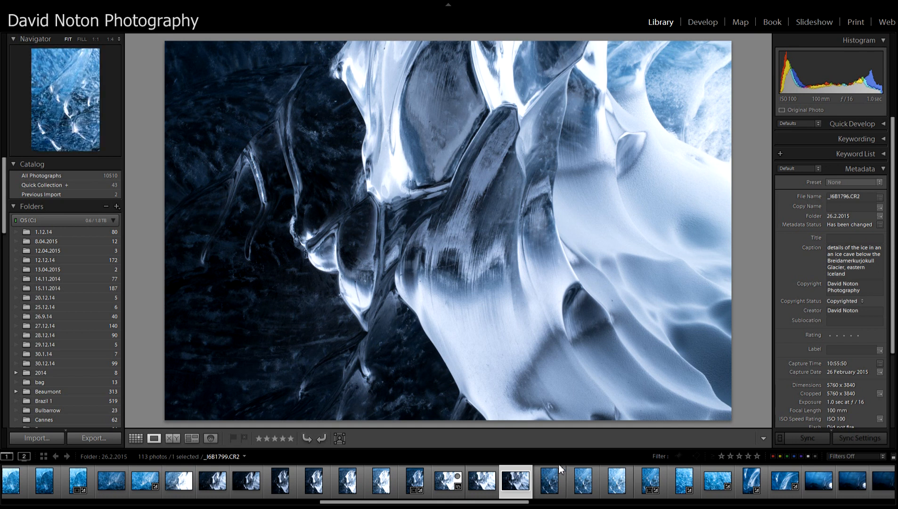
- Merge _I6B1794, _I6B1795 and _I6B1796 into an HDR image with Auto Align and Auto Tone on and deghosting set to None
left_click(449, 487)
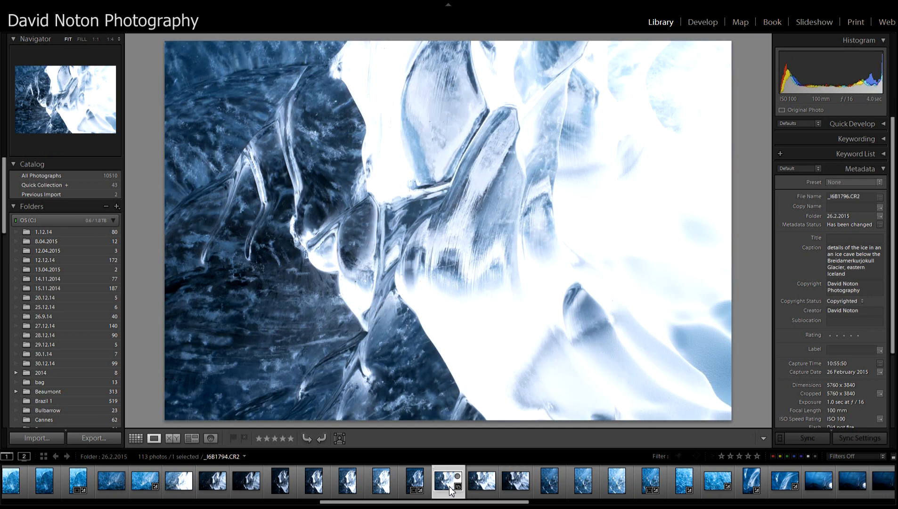
left_click(487, 488, "shift")
left_click(506, 487, "shift")
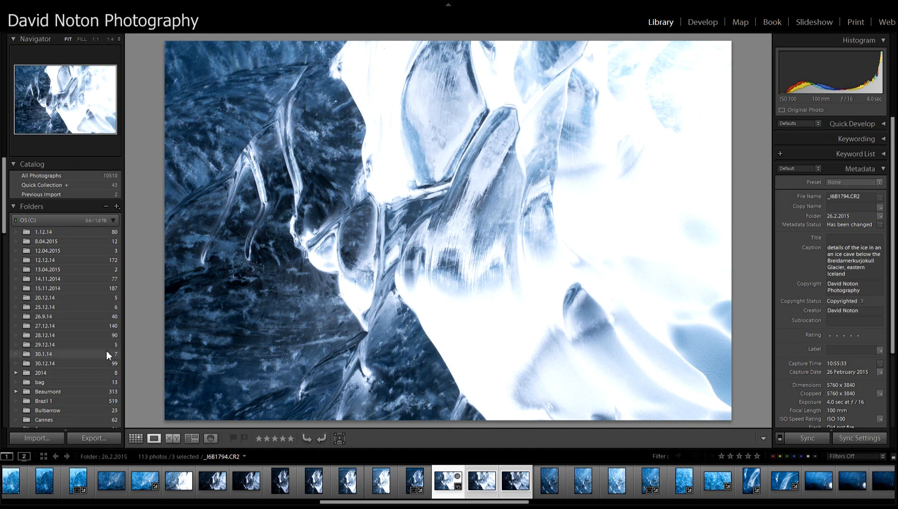
left_click(136, 438)
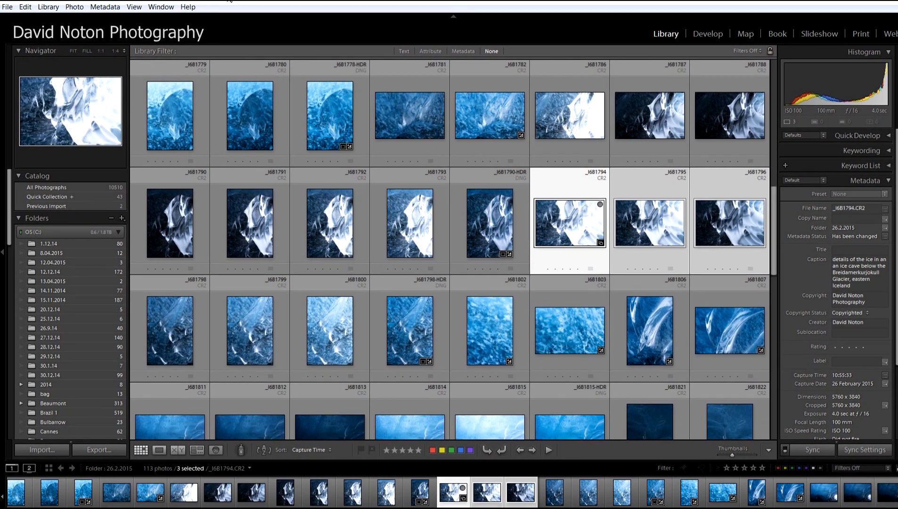
left_click(75, 7)
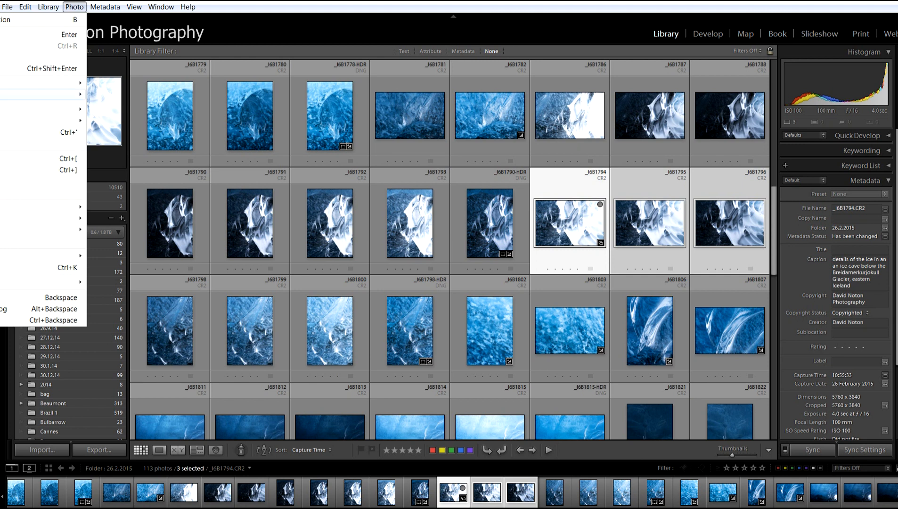
left_click(1, 94)
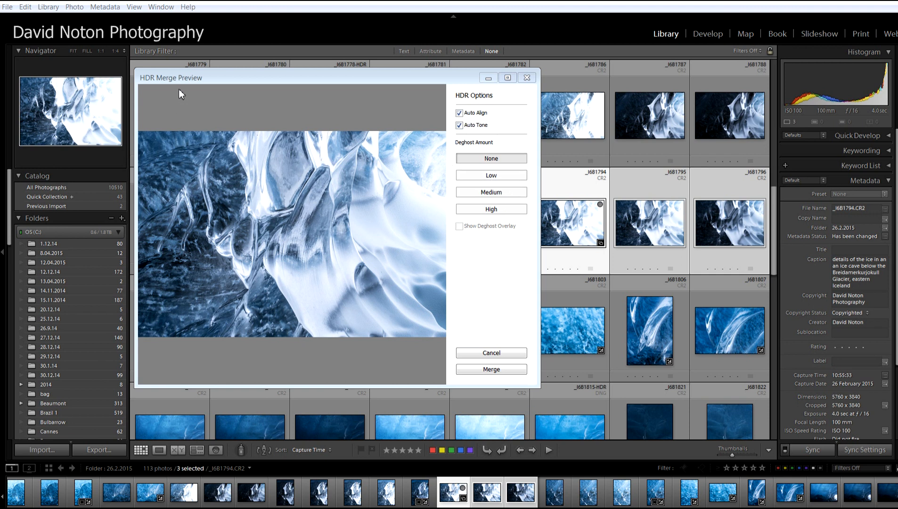
left_click(493, 370)
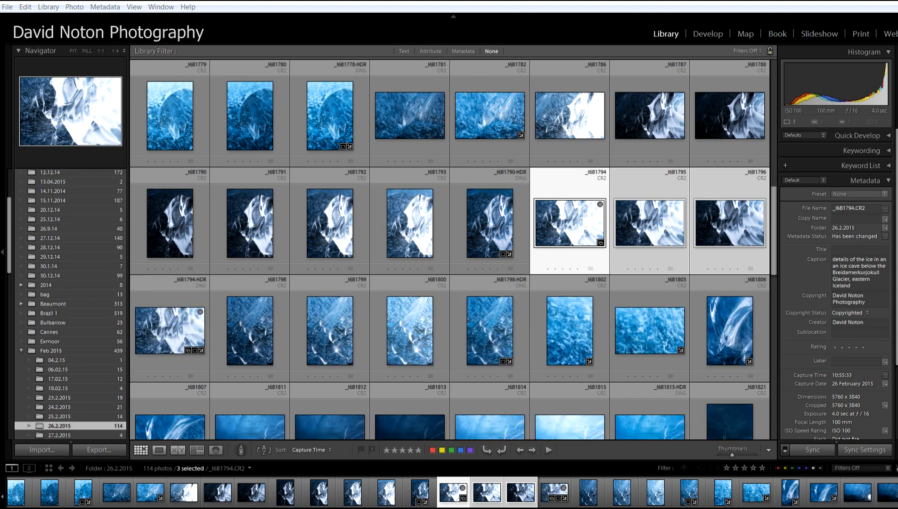
- View the newly merged HDR DNG in the Develop module and return to the Library
left_click(185, 333)
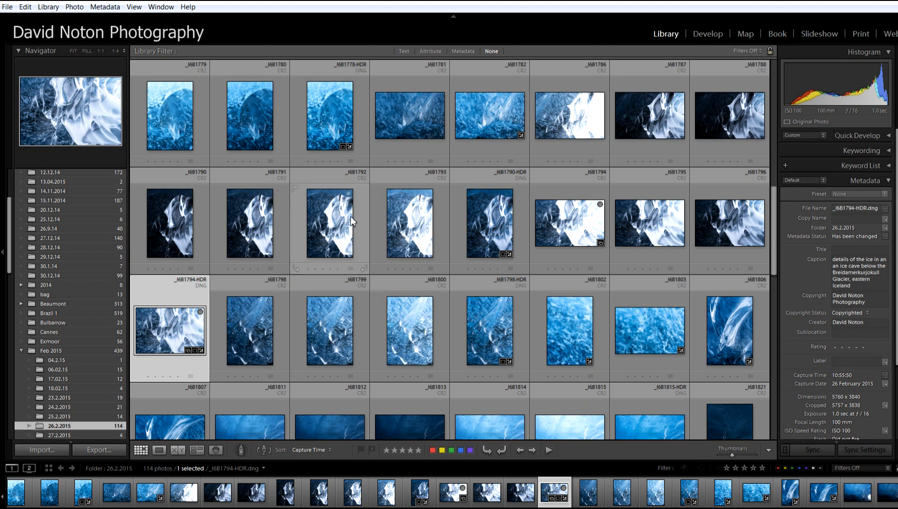
left_click(707, 34)
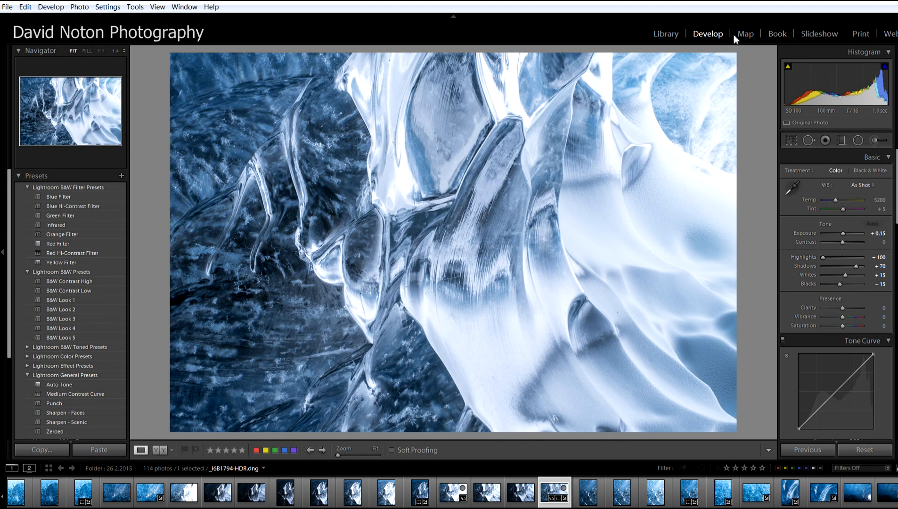
left_click(666, 36)
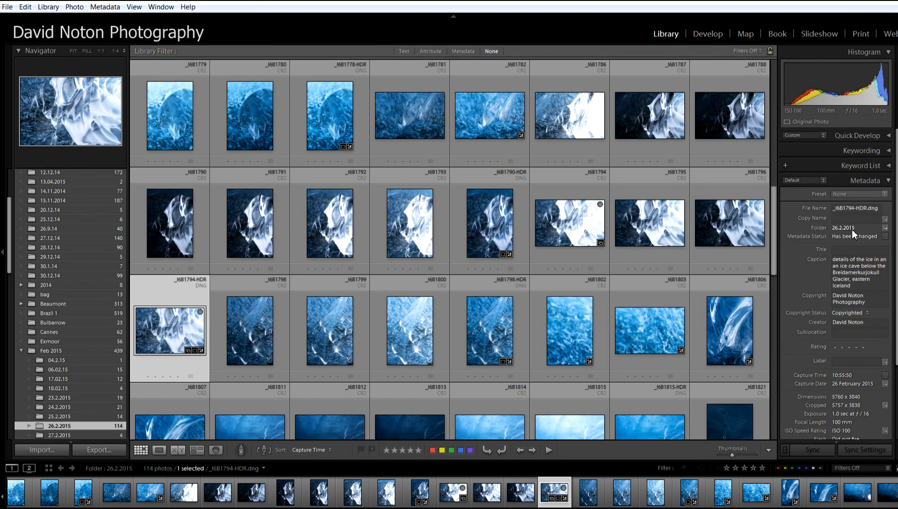
- Examine the merged DNG's metadata, from its caption and copyright to its exposure and lens details
left_click(848, 271)
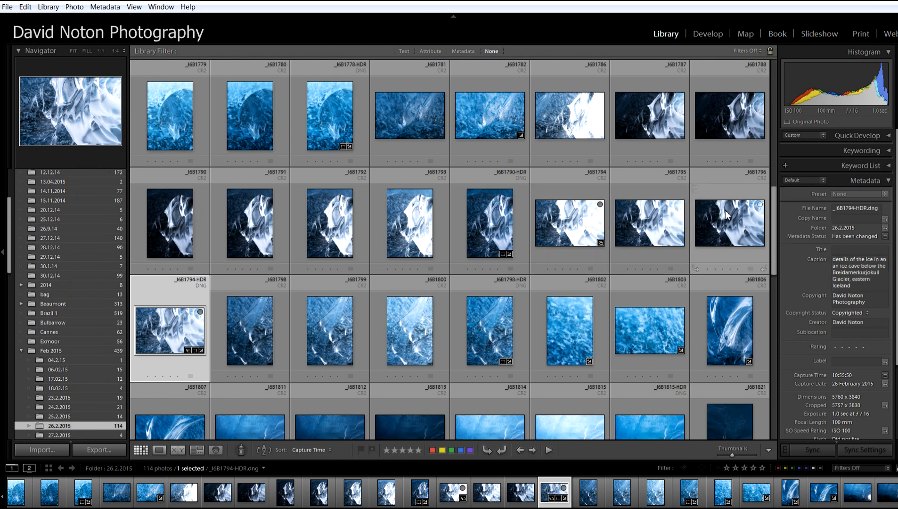
left_click(847, 265)
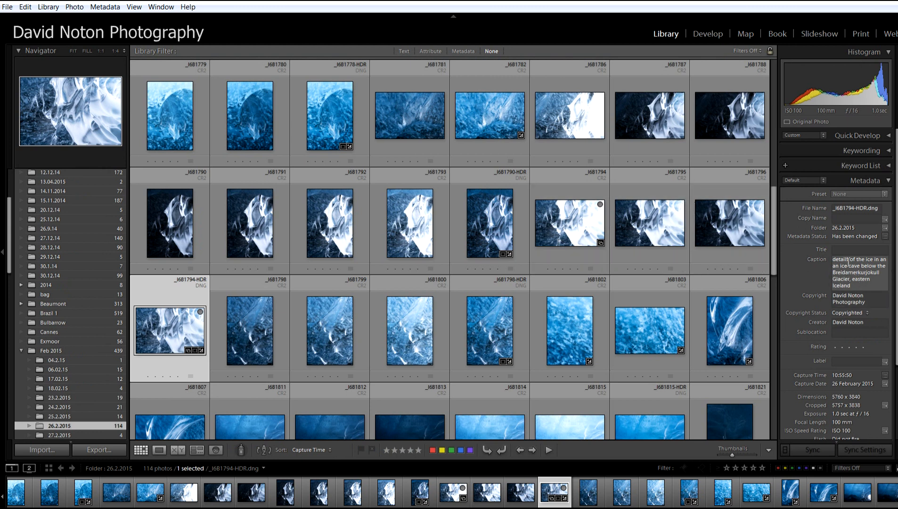
scroll(897, 278, "down", 2)
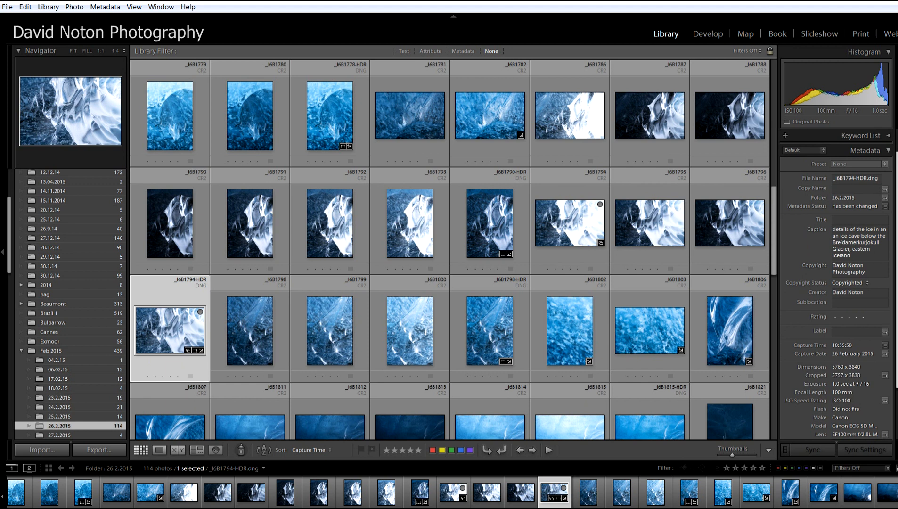
scroll(897, 376, "down", 3)
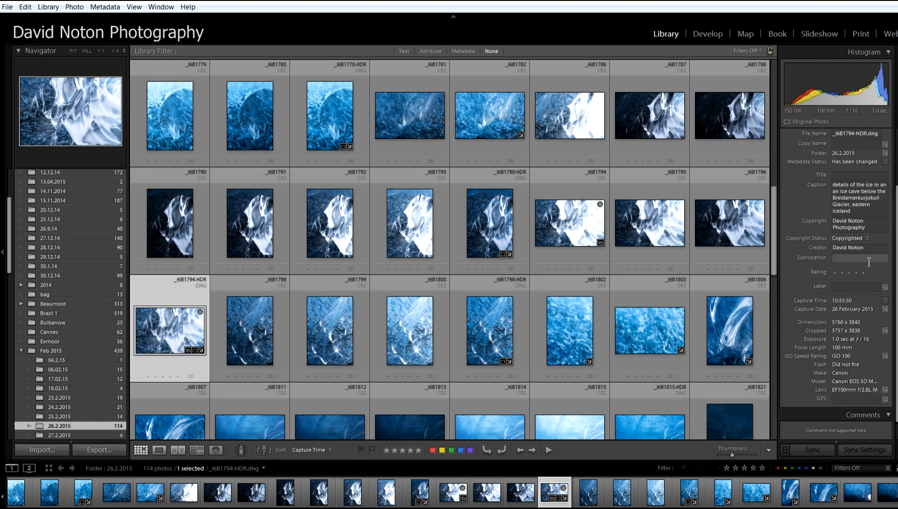
scroll(897, 220, "up", 5)
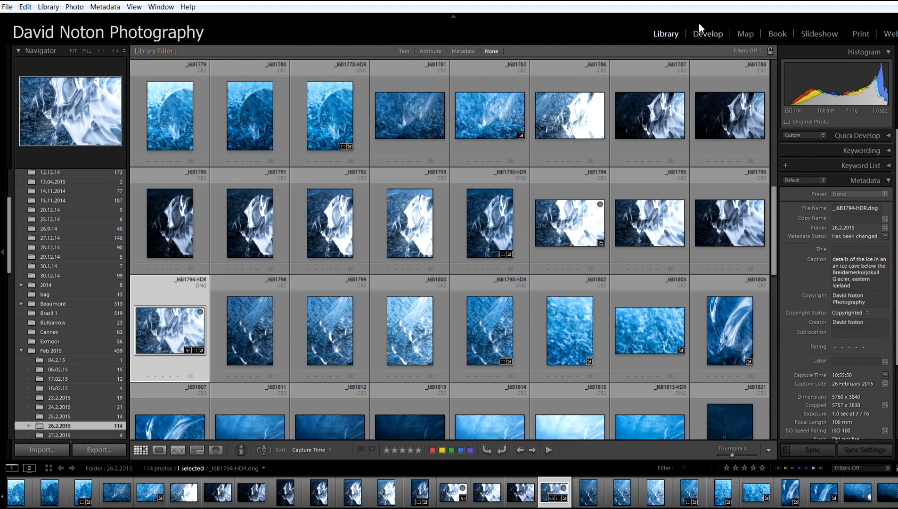
- Develop the merged DNG by pulling the tone curve's midtones down slightly and setting Vibrance to +14
left_click(705, 34)
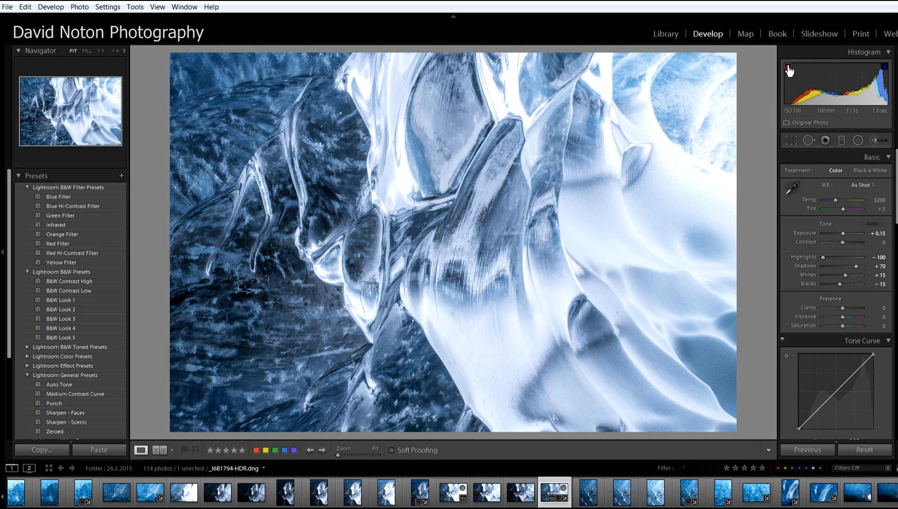
mouse_move(886, 68)
scroll(896, 214, "down", 5)
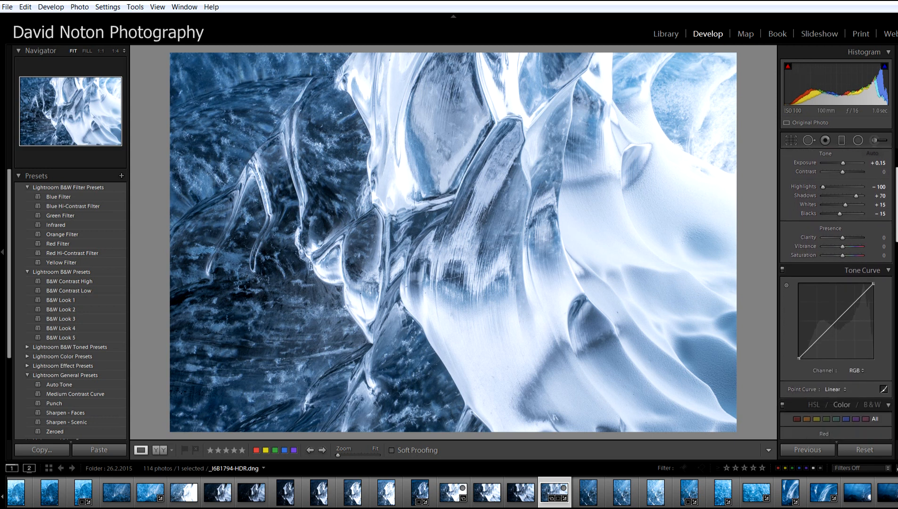
left_click_drag(842, 305, 840, 309)
left_click_drag(843, 226, 845, 225)
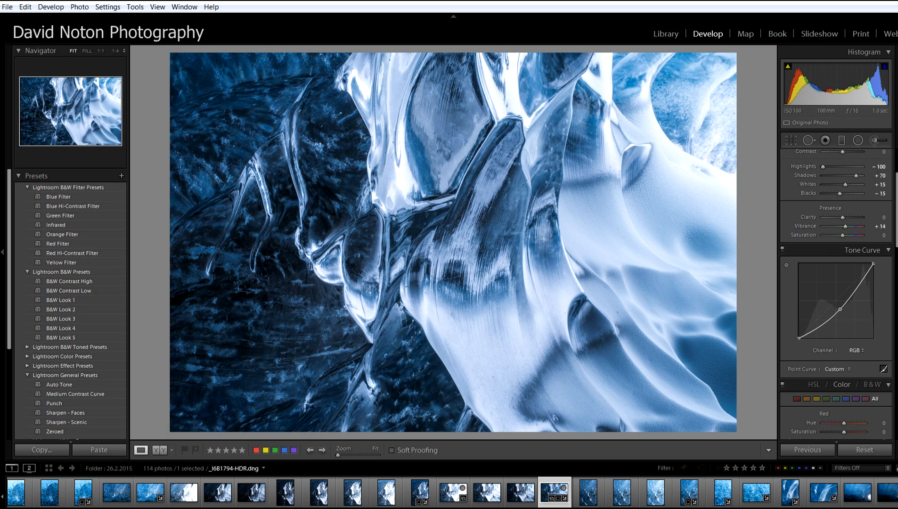
- Apply the Sharpen - Scenic preset to the HDR image, set sharpening Masking to 6, and return to the Library
left_click(78, 422)
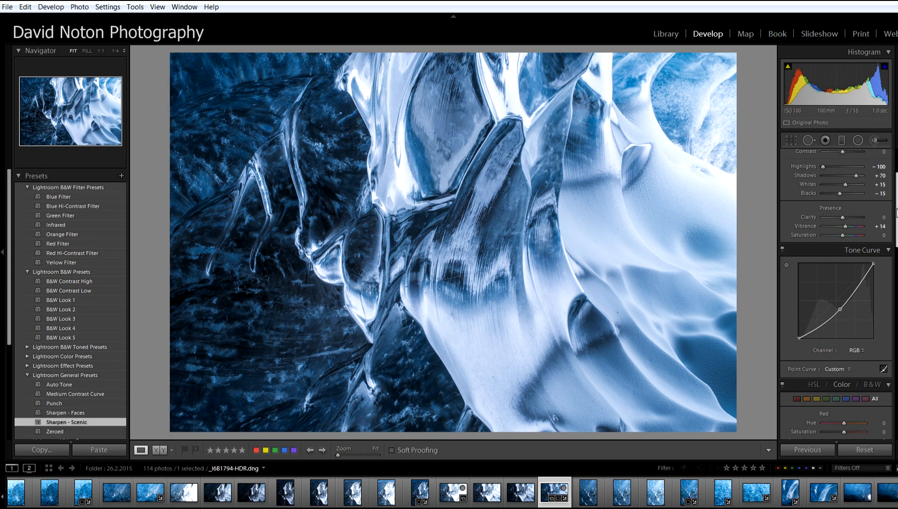
scroll(897, 212, "down", 5)
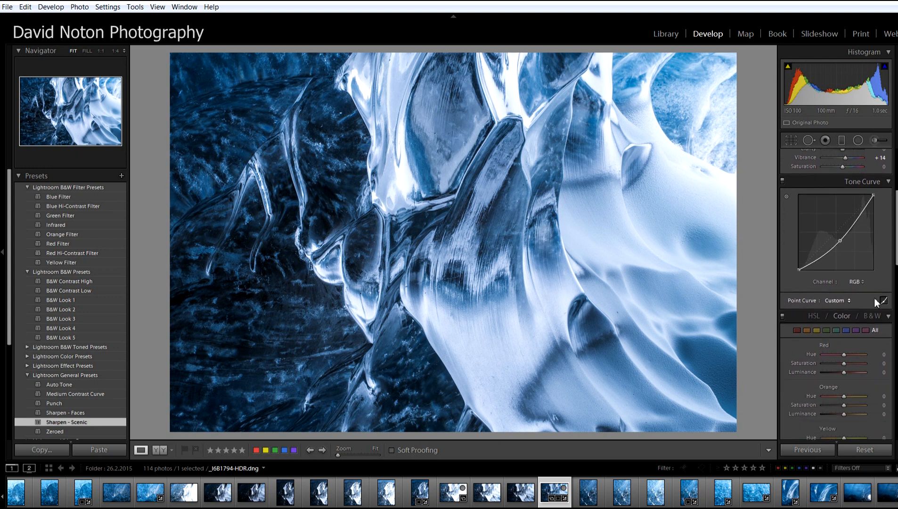
left_click(888, 316)
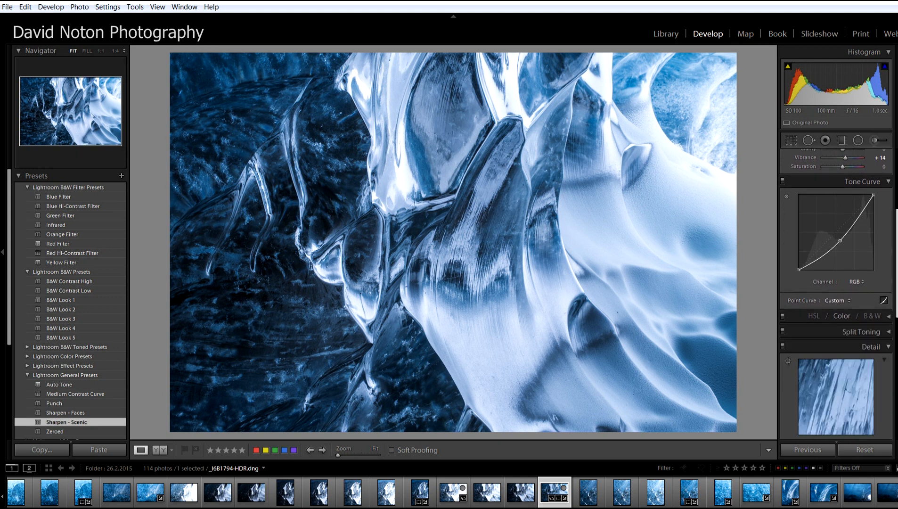
scroll(870, 334, "down", 7)
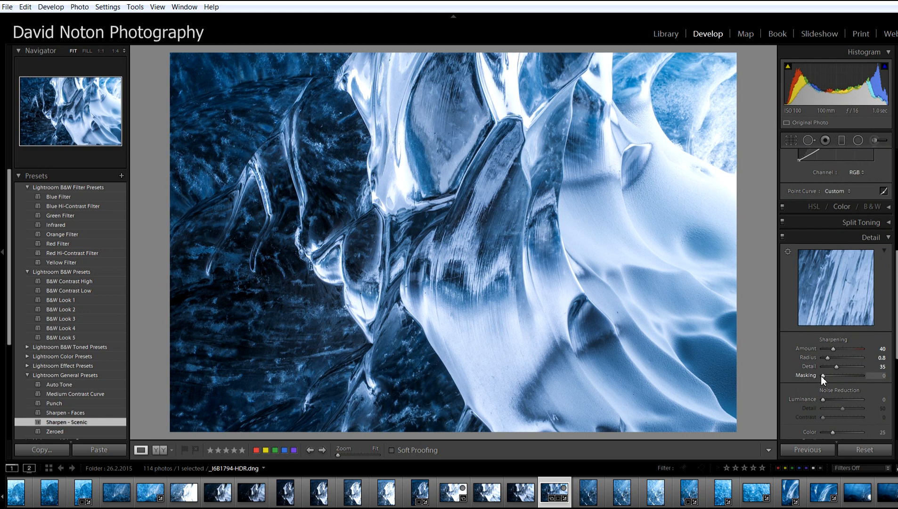
left_click_drag(822, 376, 825, 376)
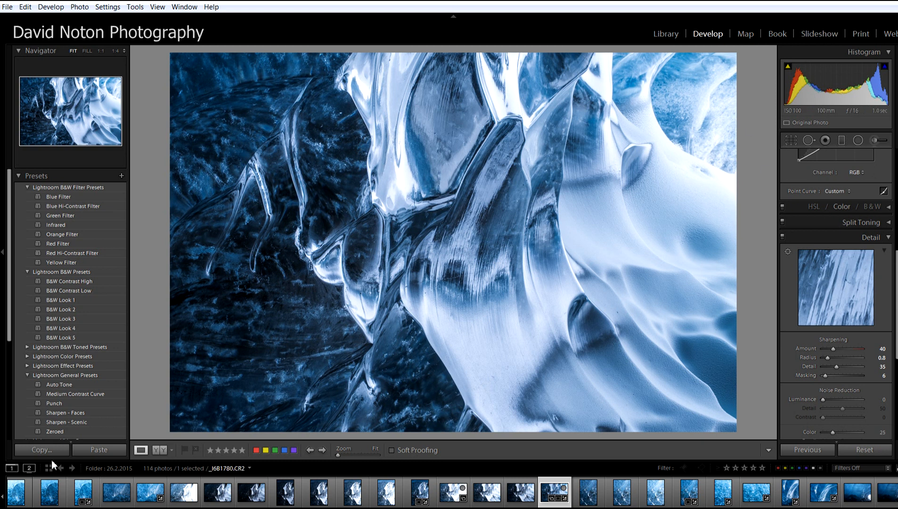
left_click(667, 33)
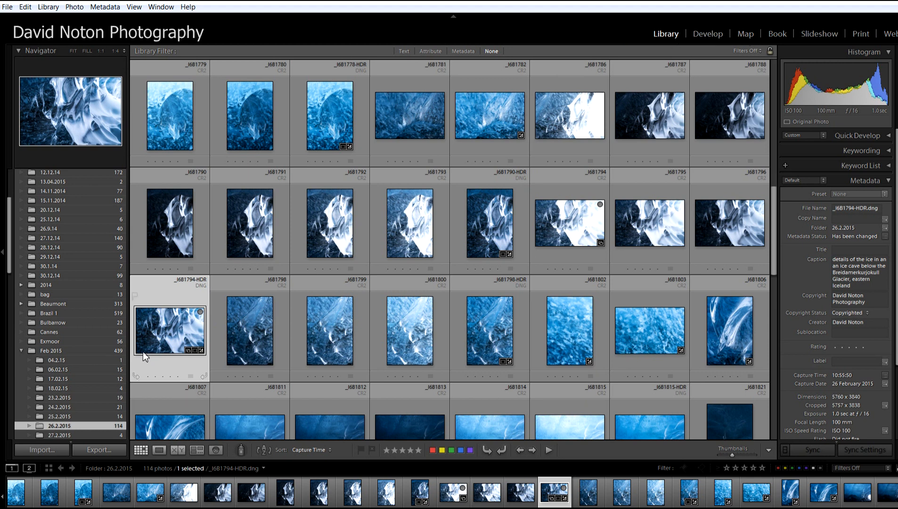
- Compare the bracketed ice cave exposures _I6B1811 to _I6B1815 at full size and return to the thumbnail grid
double_click(162, 325)
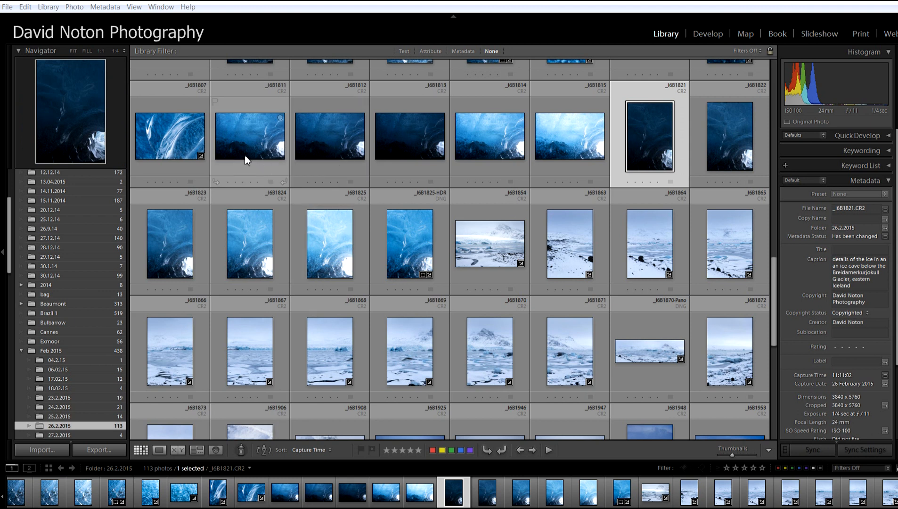
left_click(245, 142)
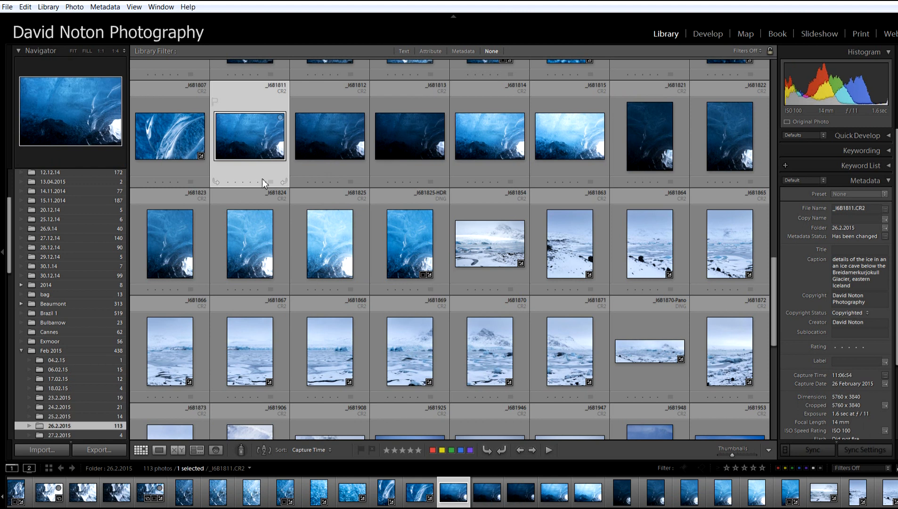
double_click(254, 141)
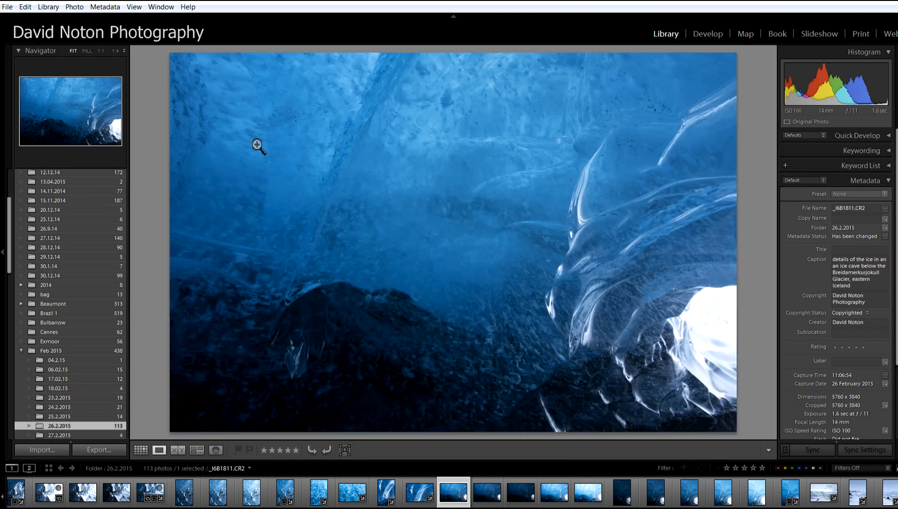
key("Right")
key("Right")
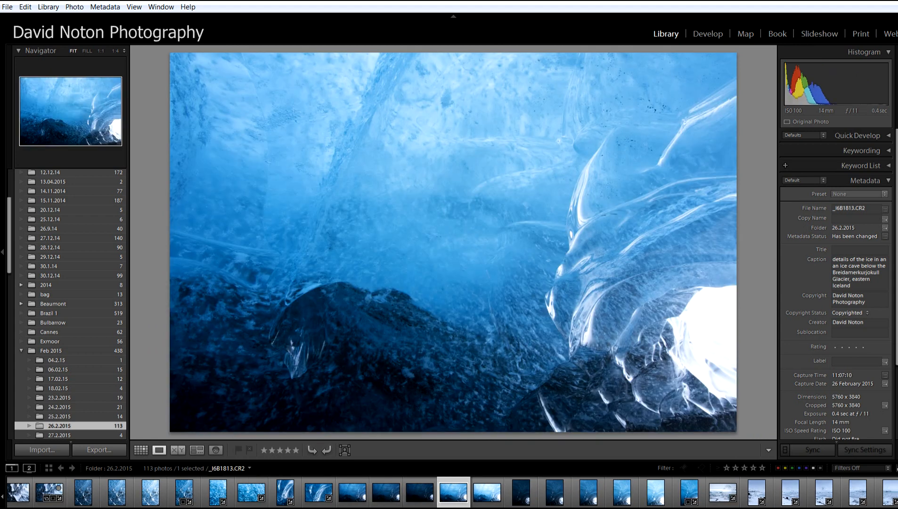
key("Right")
key("Right")
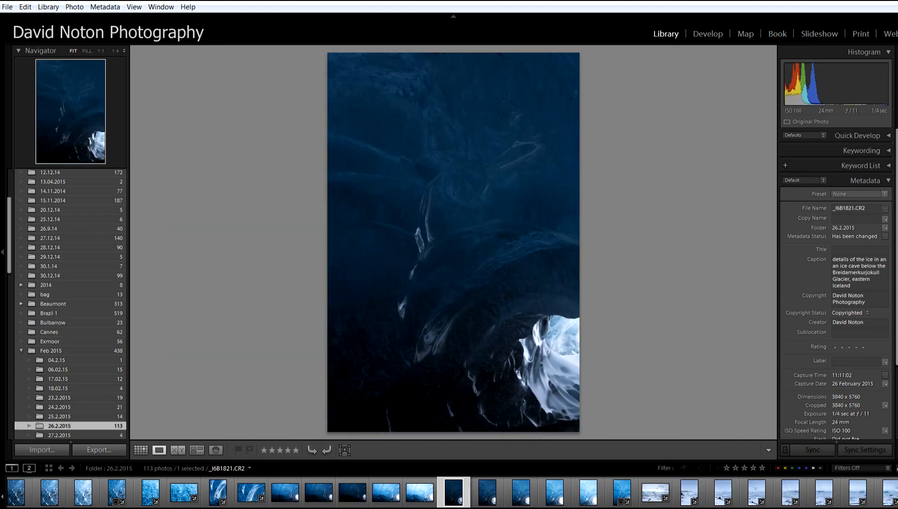
key("Left")
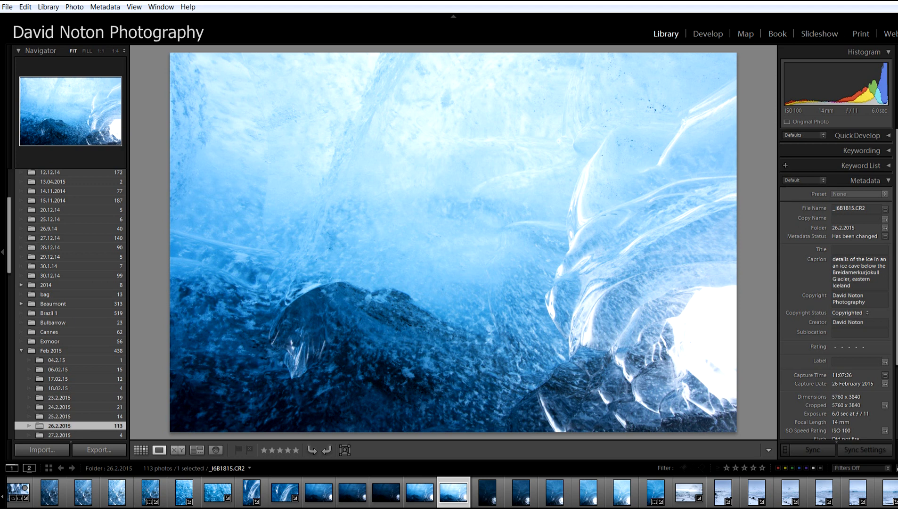
key("Left")
key("Left")
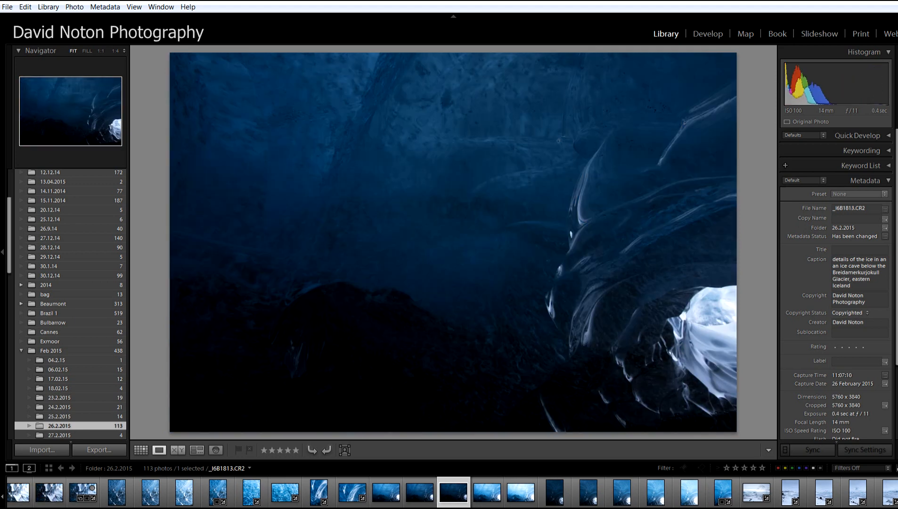
key("Left")
key("Left")
key("Left")
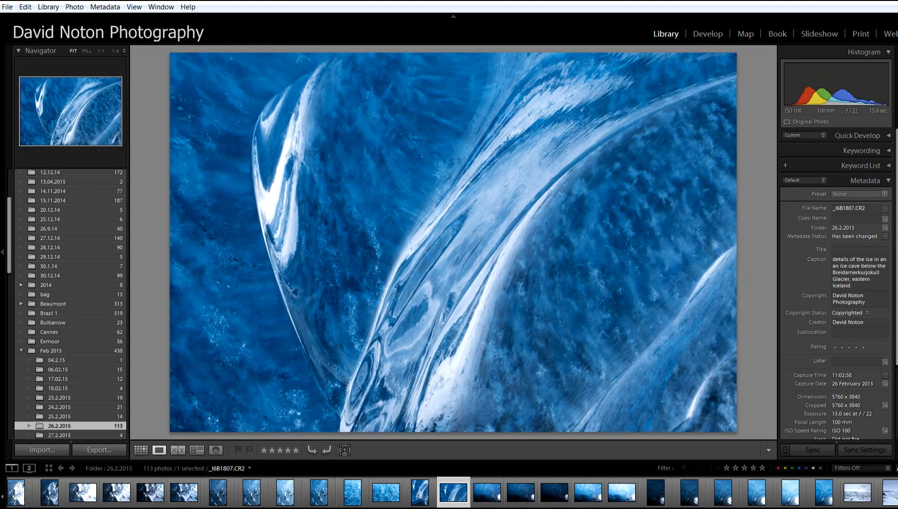
key("Right")
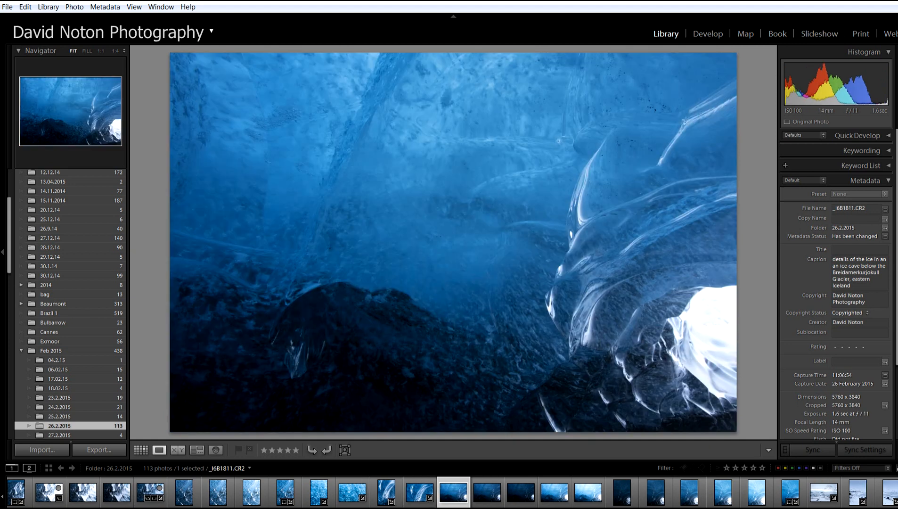
left_click(140, 450)
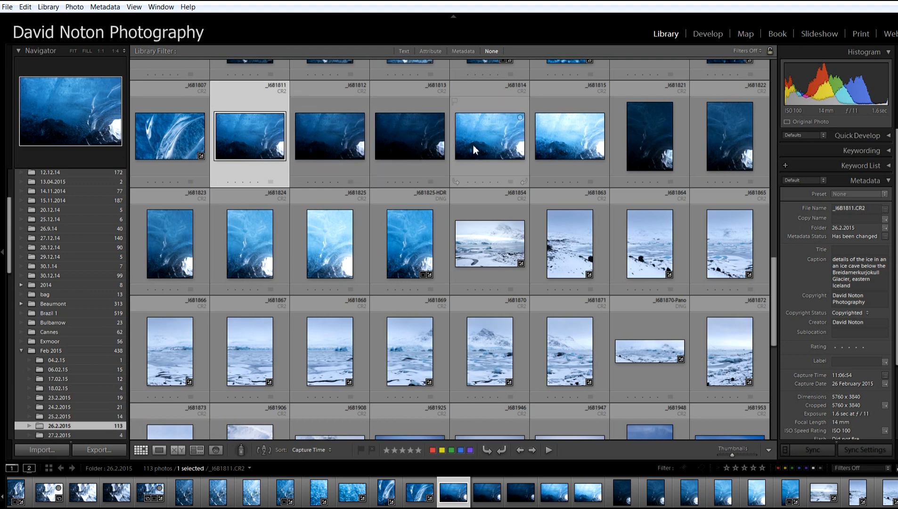
- Select the five exposures _I6B1811 to _I6B1815 and merge them to HDR with Auto Align, Auto Tone and no deghosting
left_click(562, 128)
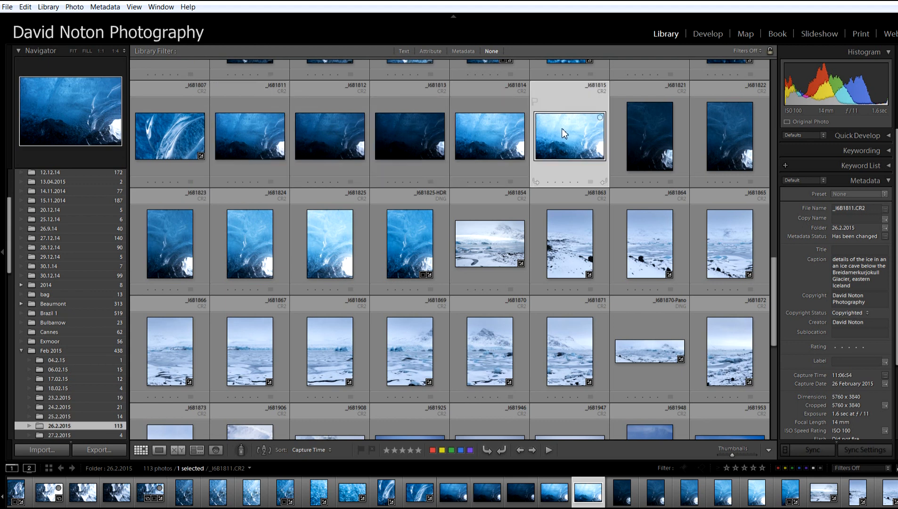
left_click(415, 142)
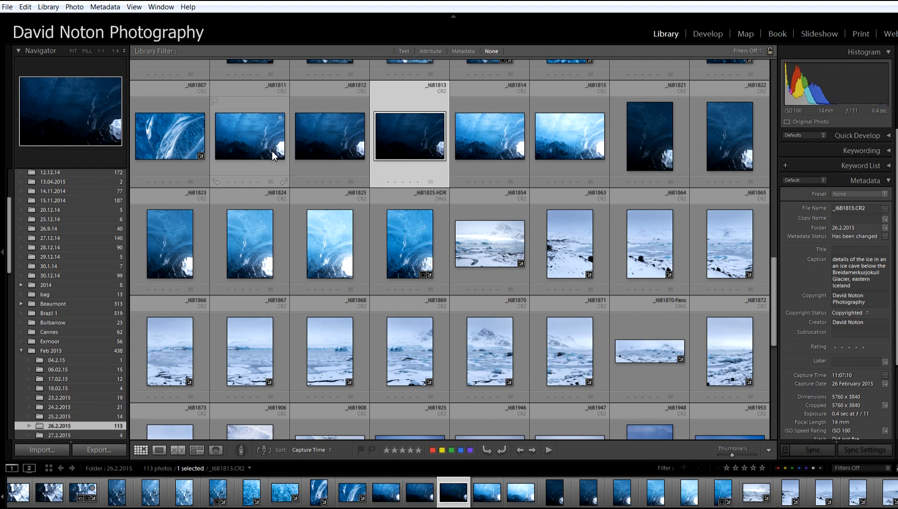
left_click(252, 140)
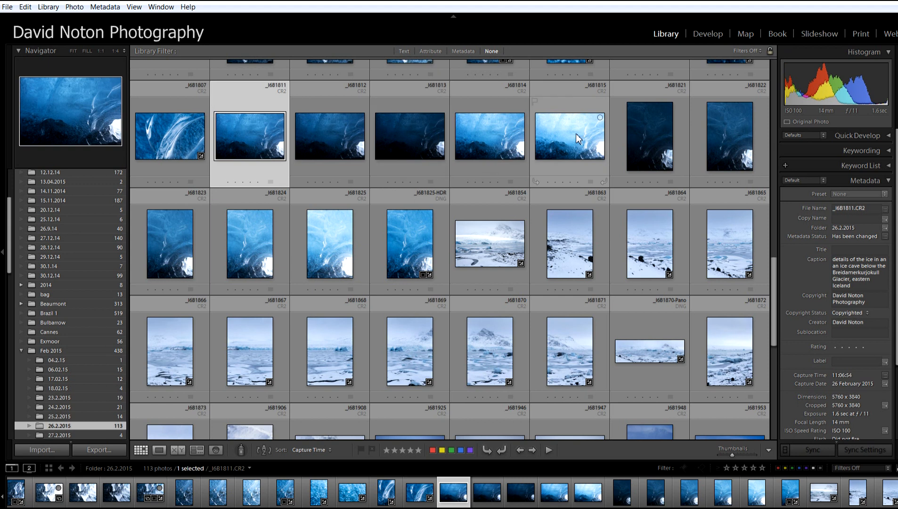
left_click(584, 144, "shift")
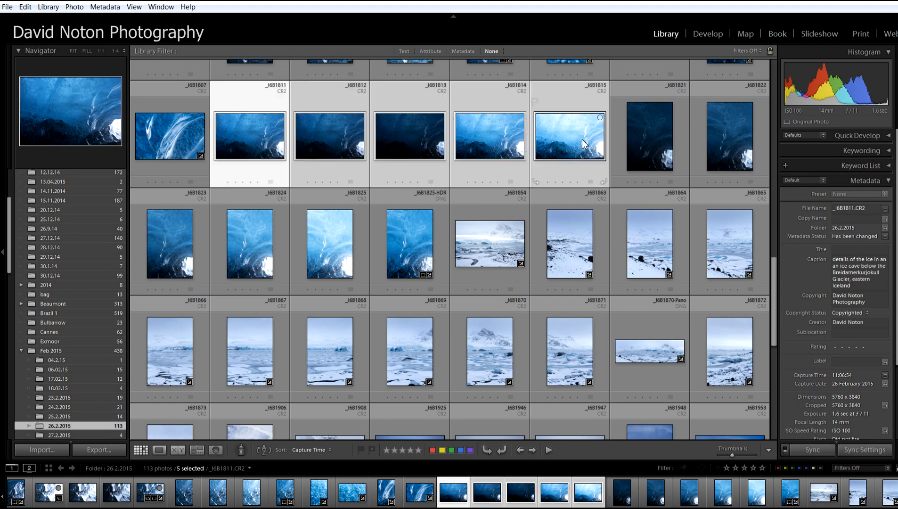
left_click(74, 7)
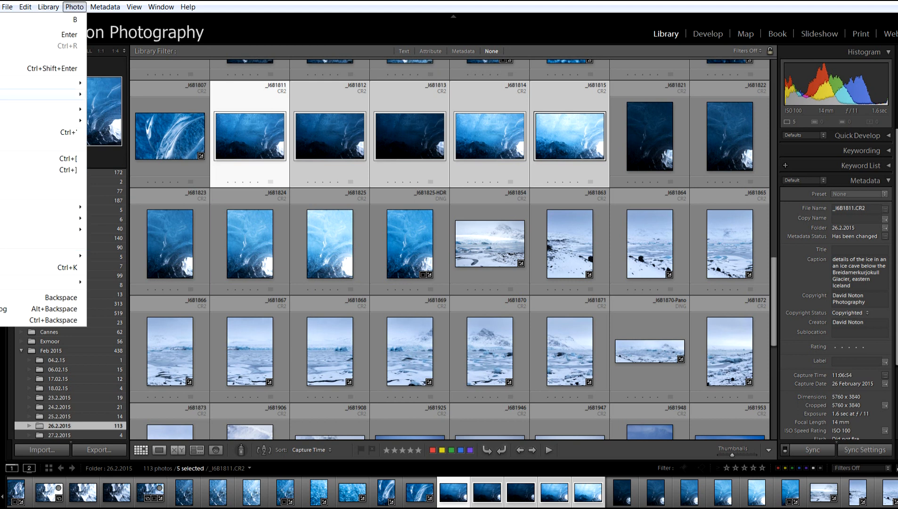
left_click(2, 94)
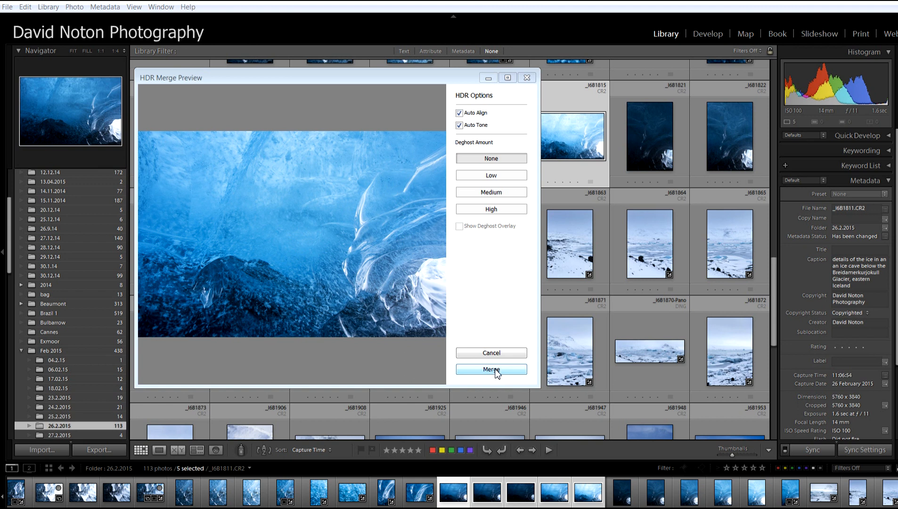
left_click(492, 369)
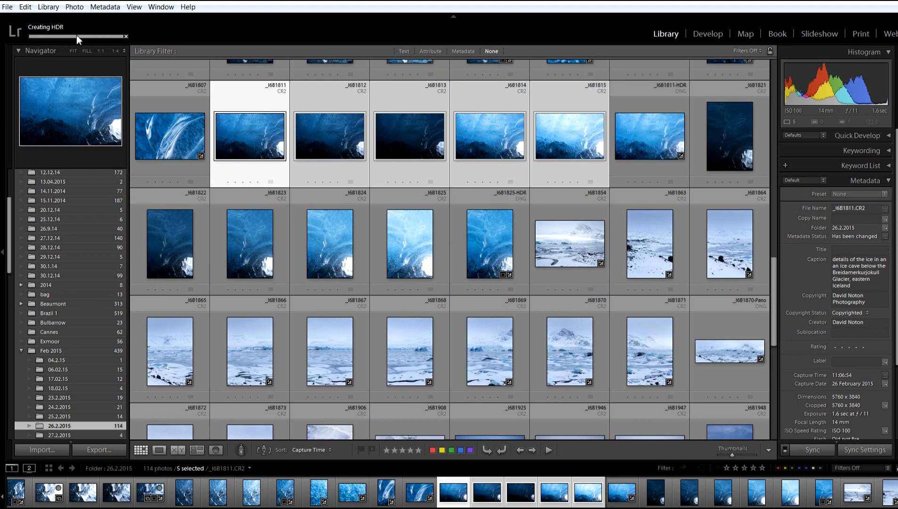
- View the merged _I6B1811-HDR.dng at full size and bring it into the Develop module at the Basic and Tone Curve settings
left_click(633, 123)
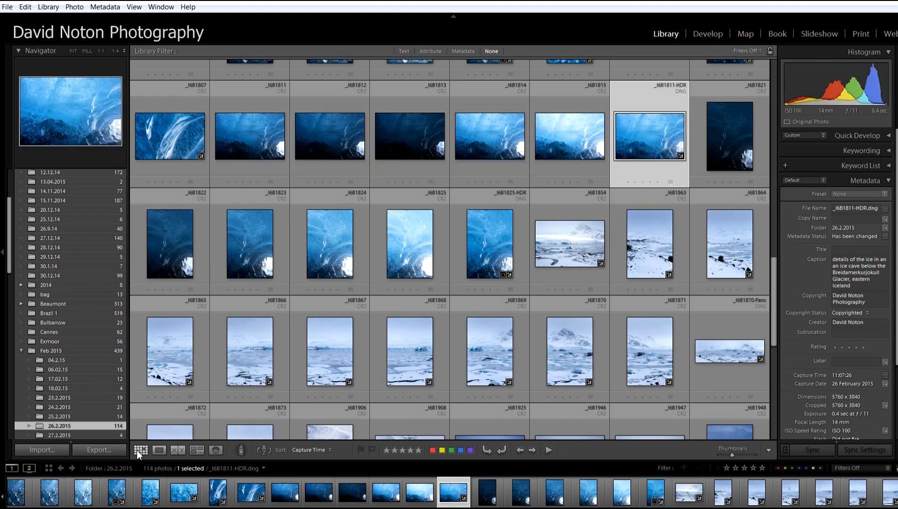
double_click(633, 143)
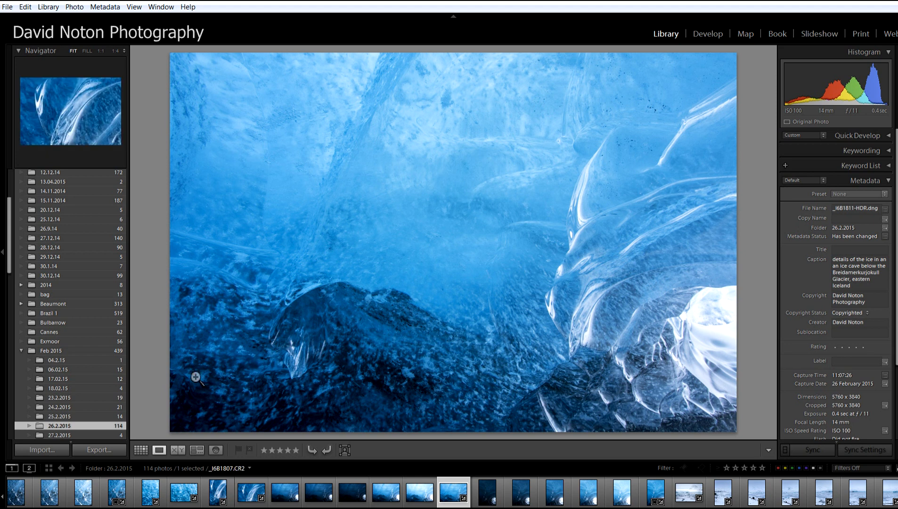
left_click(706, 32)
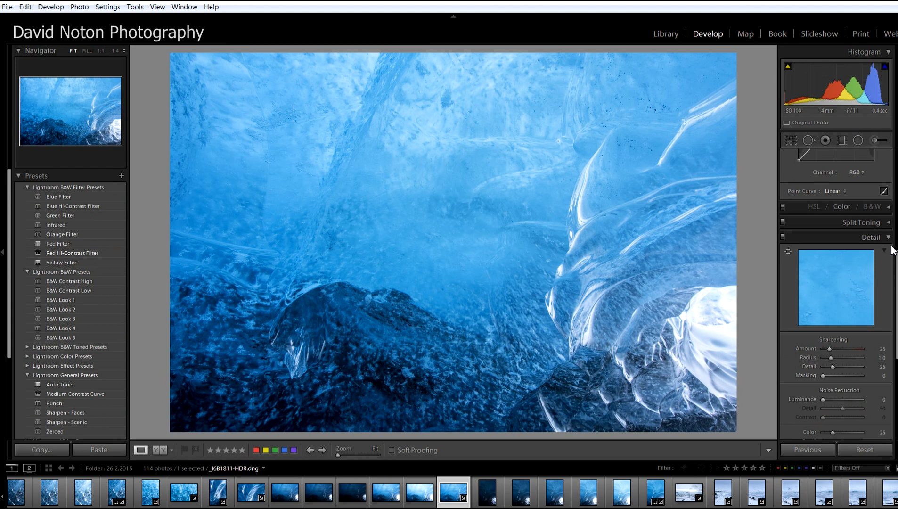
scroll(896, 262, "up", 3)
scroll(895, 262, "up", 4)
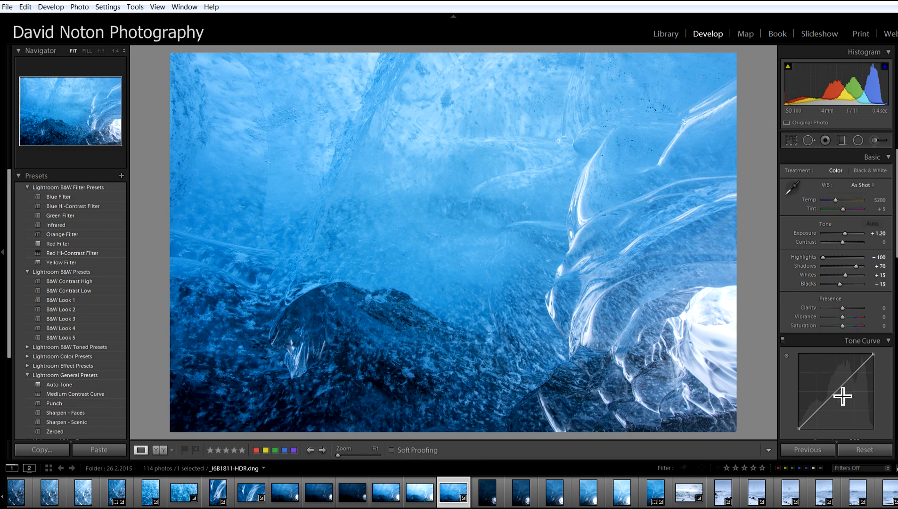
- Try pulling the tone curve's midtones down slightly, and reset the point curve to Linear
left_click_drag(841, 388, 840, 393)
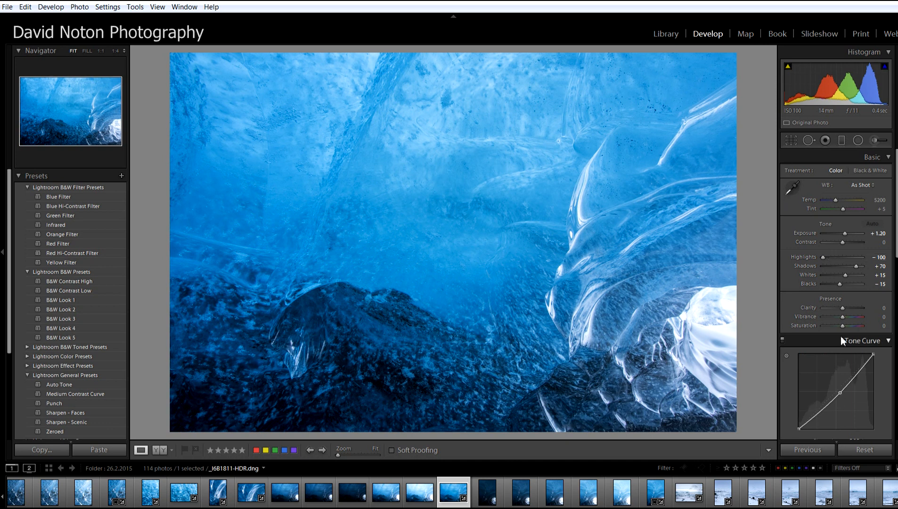
left_click_drag(840, 393, 839, 391)
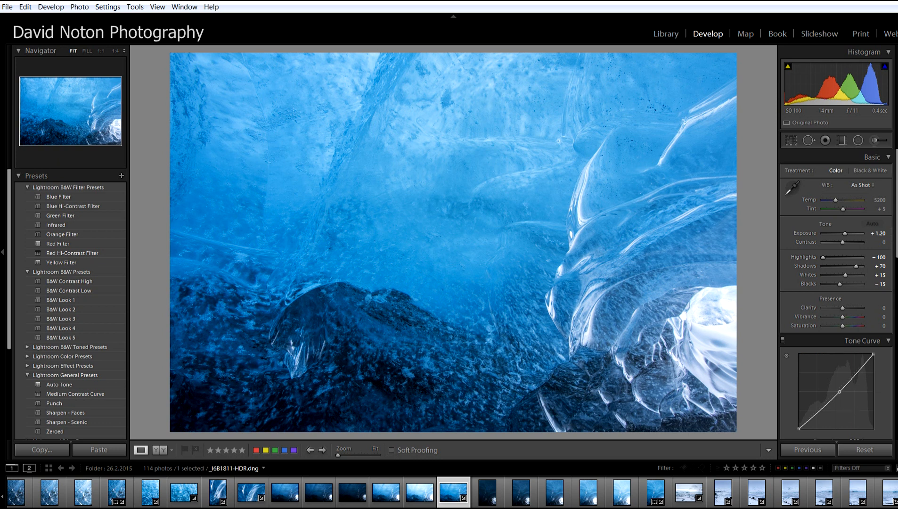
scroll(843, 330, "down", 4)
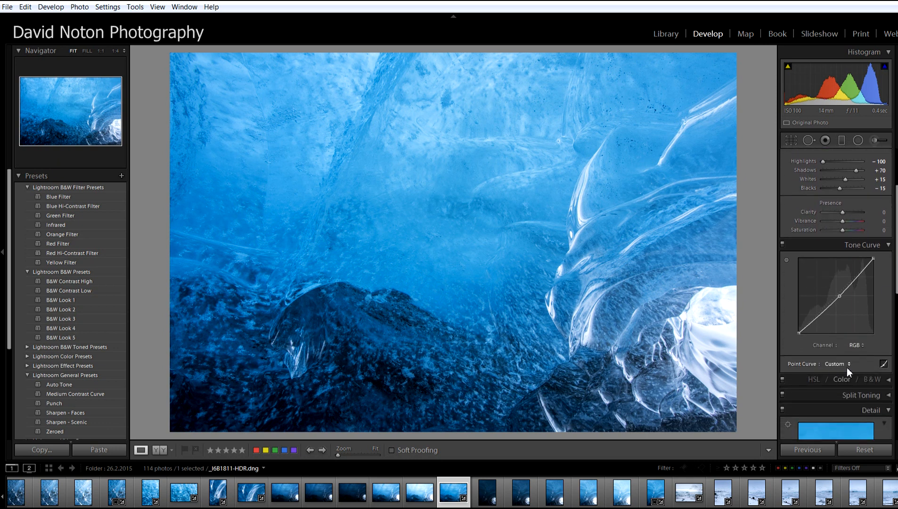
left_click(849, 365)
left_click(829, 376)
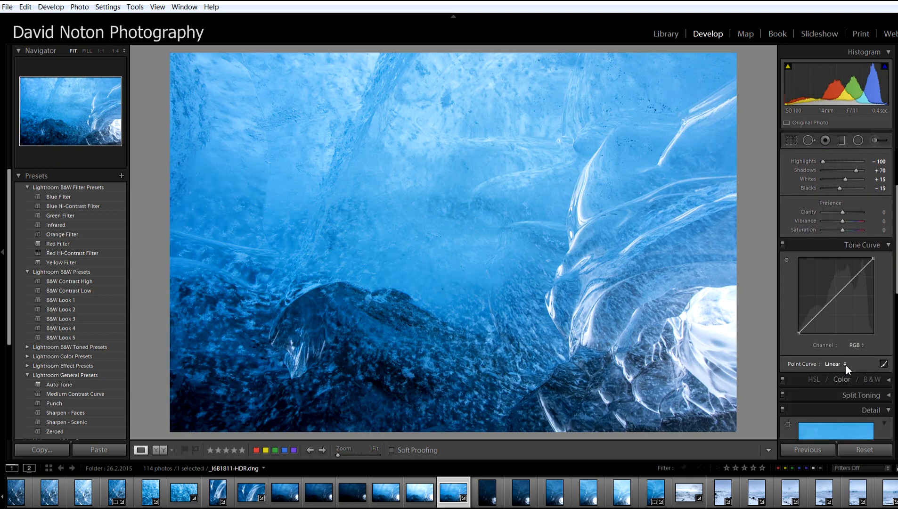
- Apply the Medium Contrast point curve and darken the upper ice with a slanted graduated filter at about -0.48 Exposure
left_click(845, 365)
left_click(823, 387)
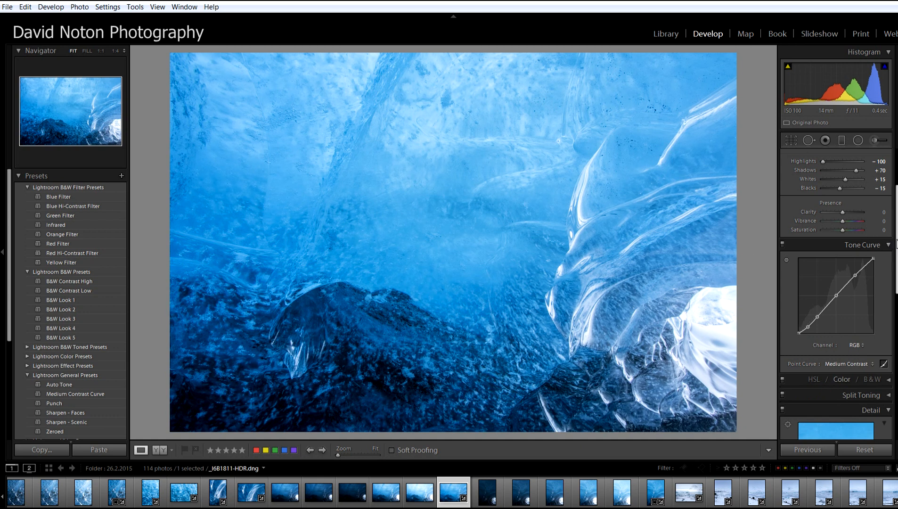
left_click(842, 139)
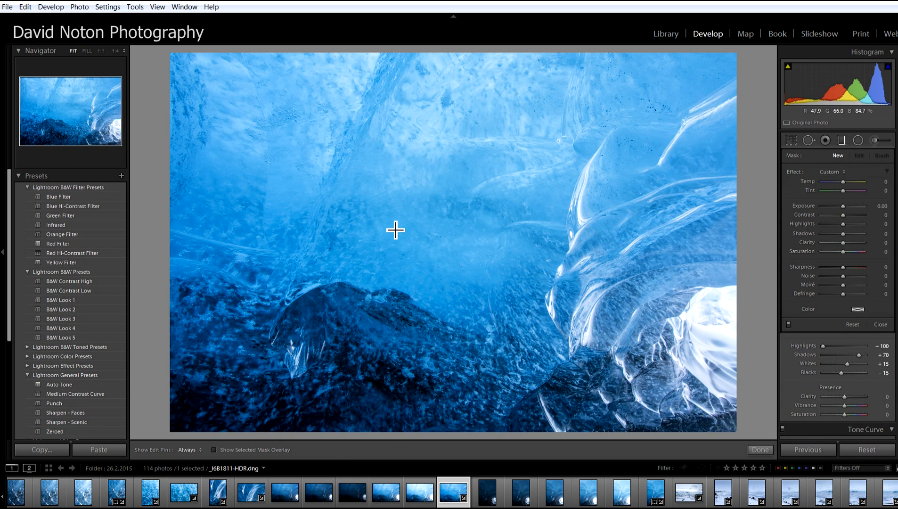
left_click_drag(395, 224, 370, 318)
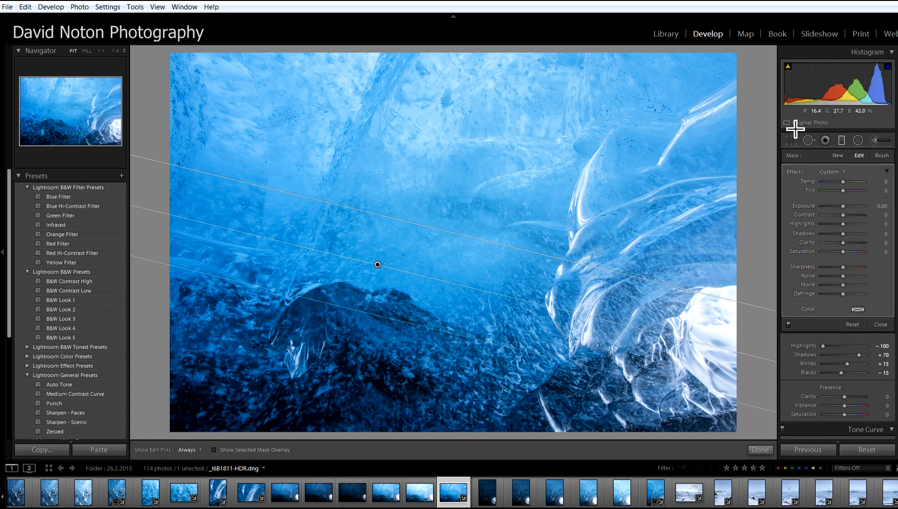
left_click_drag(842, 206, 839, 206)
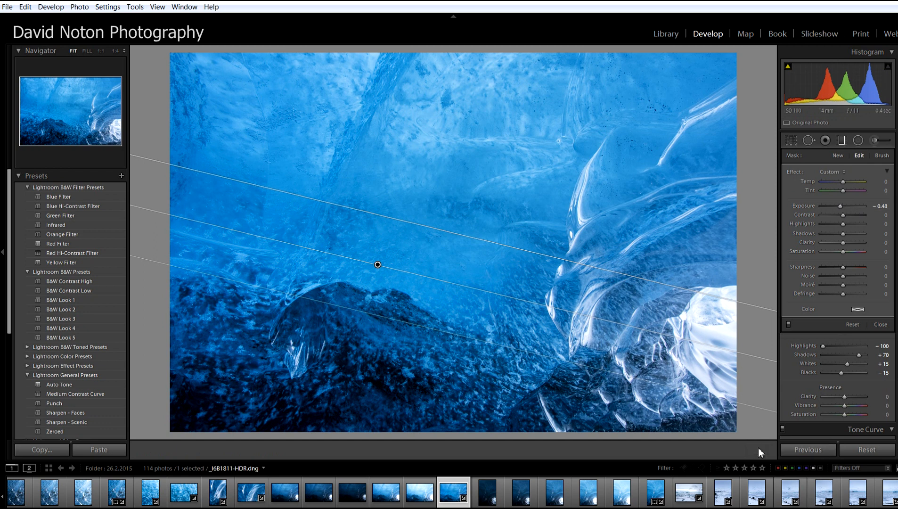
left_click(759, 449)
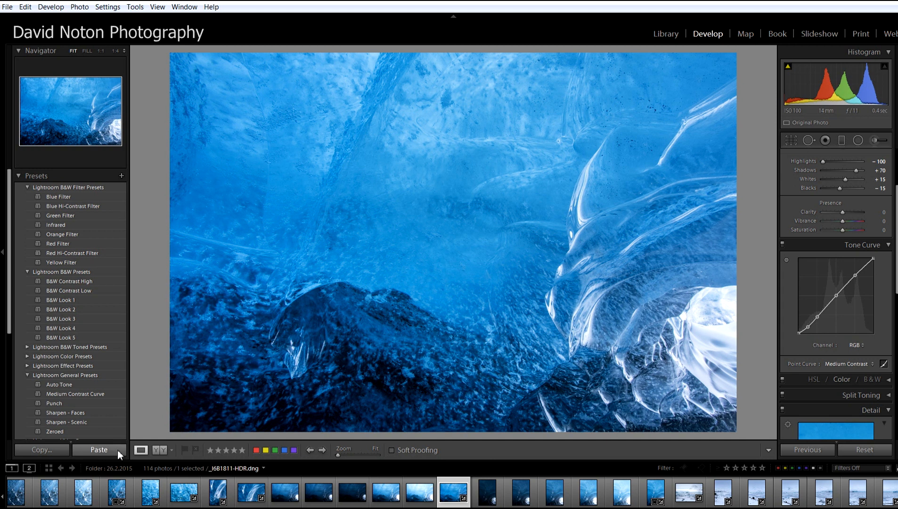
- Apply the Sharpen - Scenic preset to the HDR image and return to the Library thumbnail grid
left_click(77, 422)
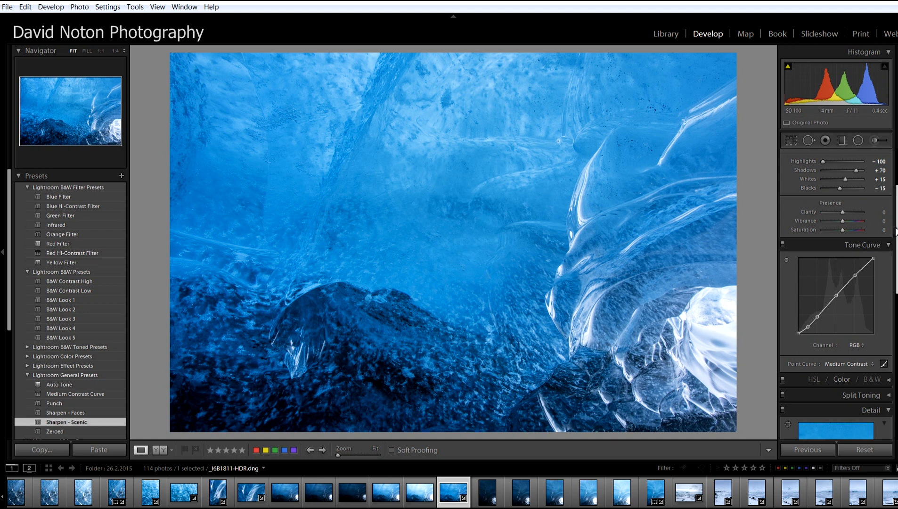
left_click_drag(896, 231, 896, 196)
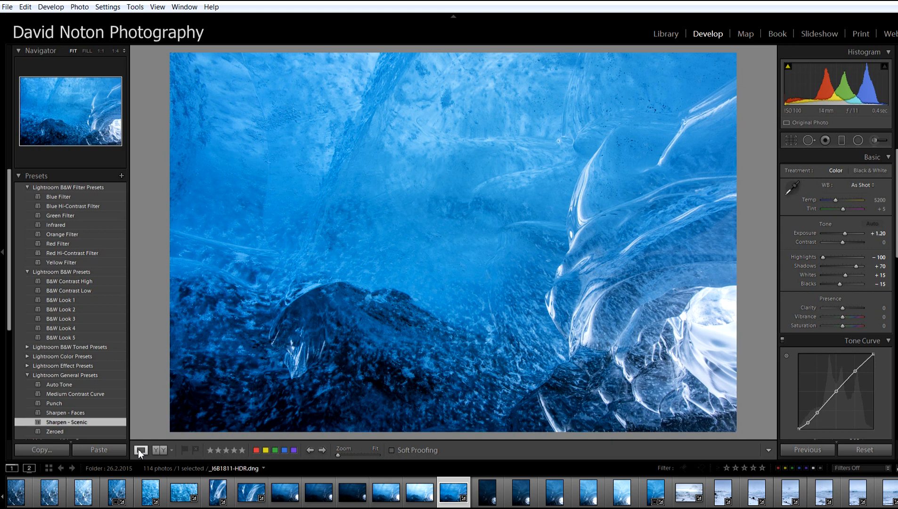
left_click(660, 30)
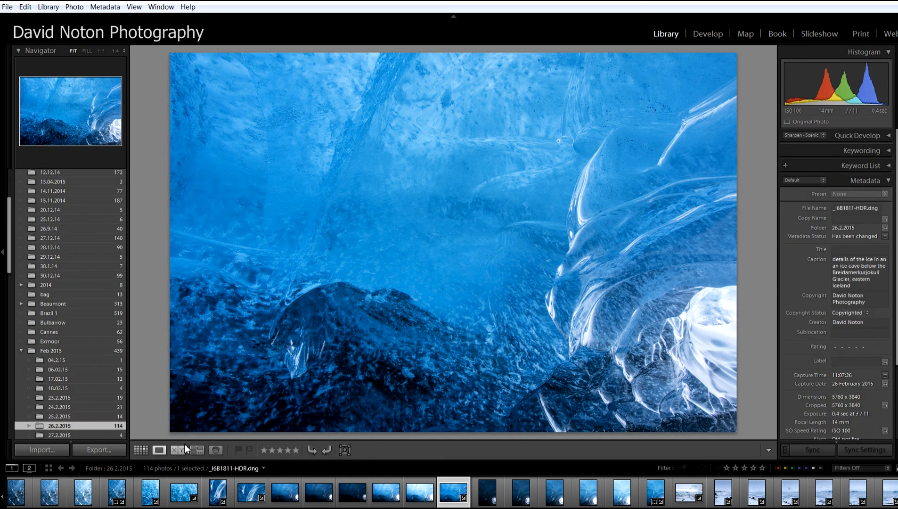
left_click(139, 451)
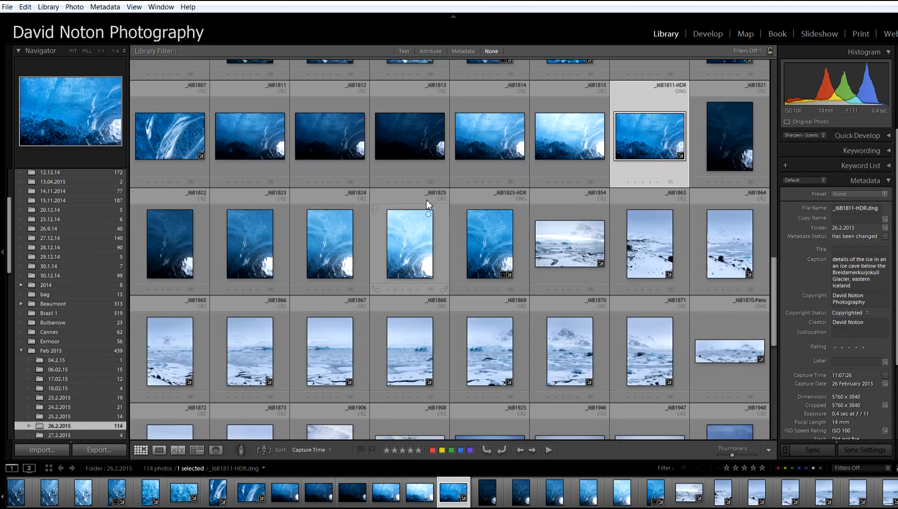
- Compare the ice cave exposures _I6B1742, _I6B1743 and _I6B1744 with the merged _I6B1740-HDR image in the grid
scroll(436, 233, "up", 12)
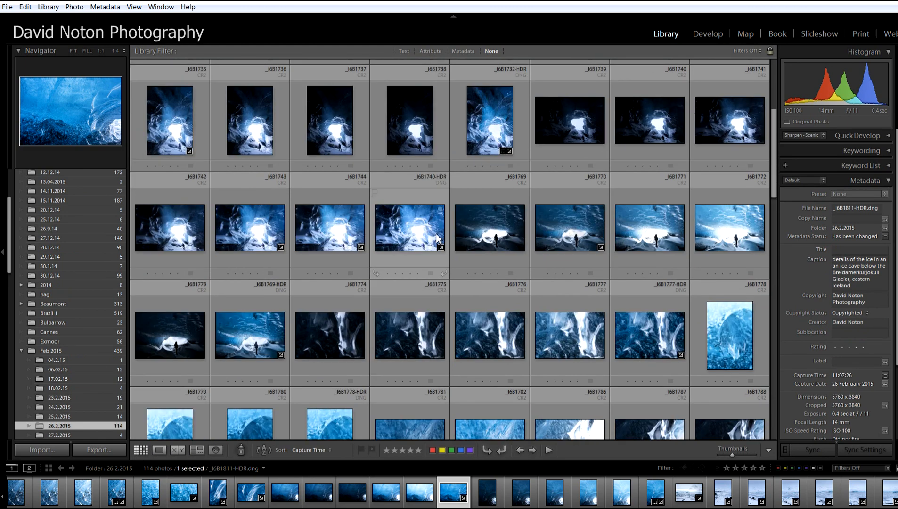
left_click(320, 242)
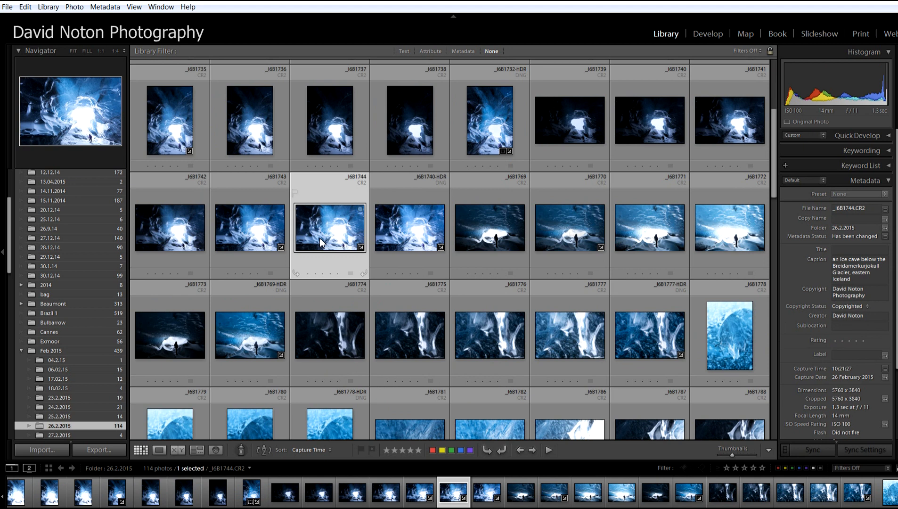
left_click(177, 243)
left_click(260, 242)
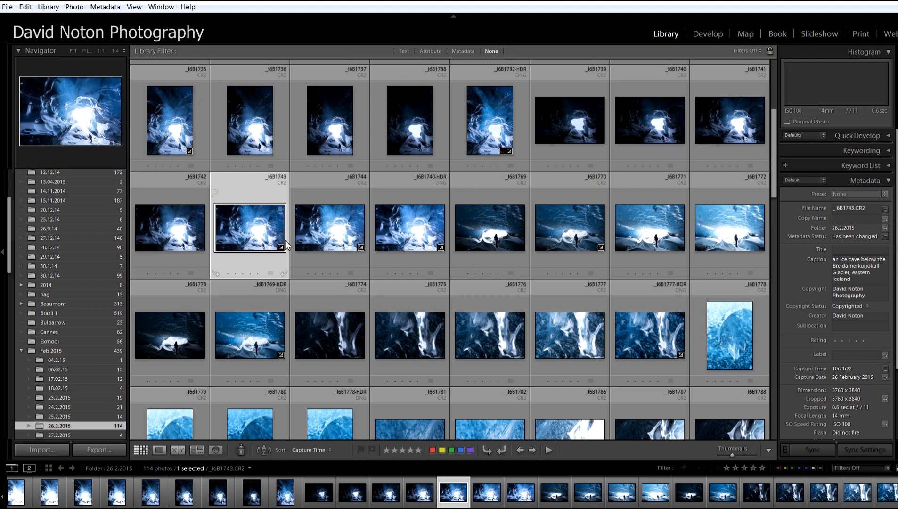
left_click(323, 238)
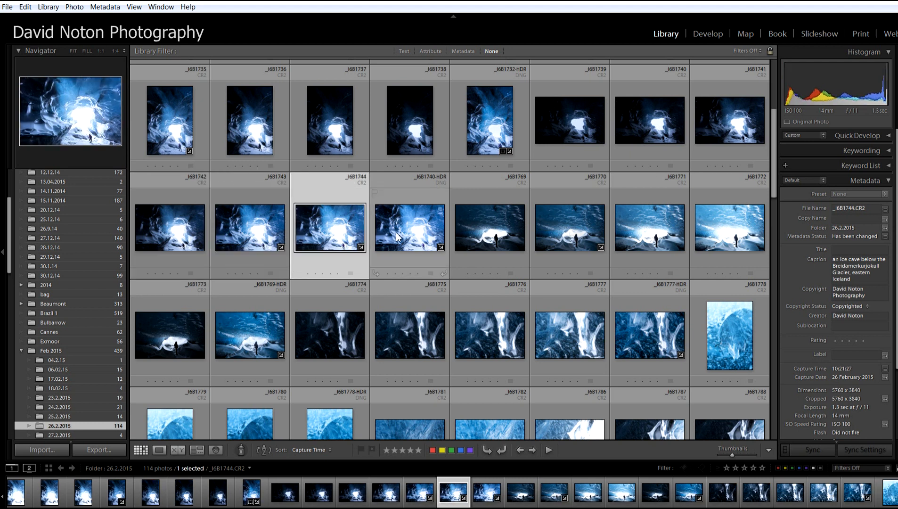
left_click(396, 235)
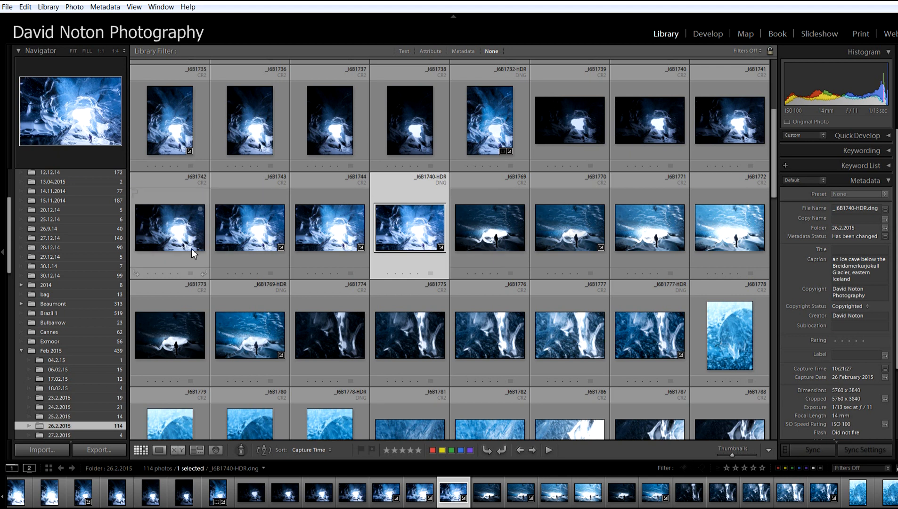
left_click(178, 242)
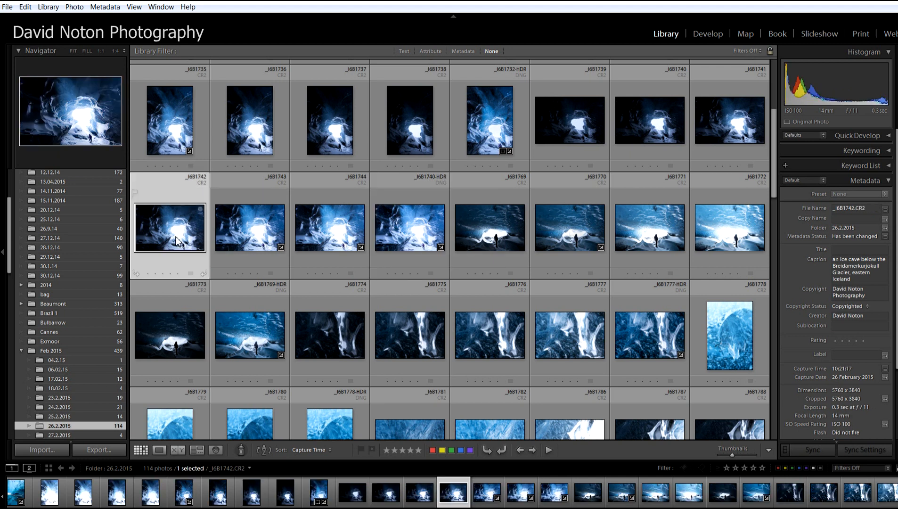